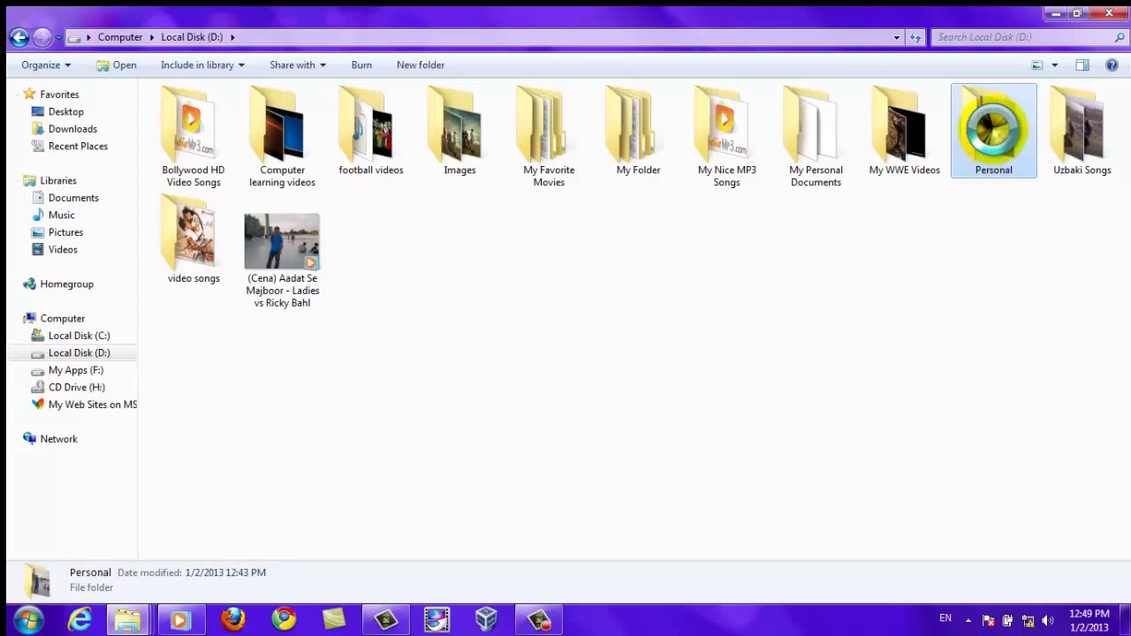
double_click(998, 150)
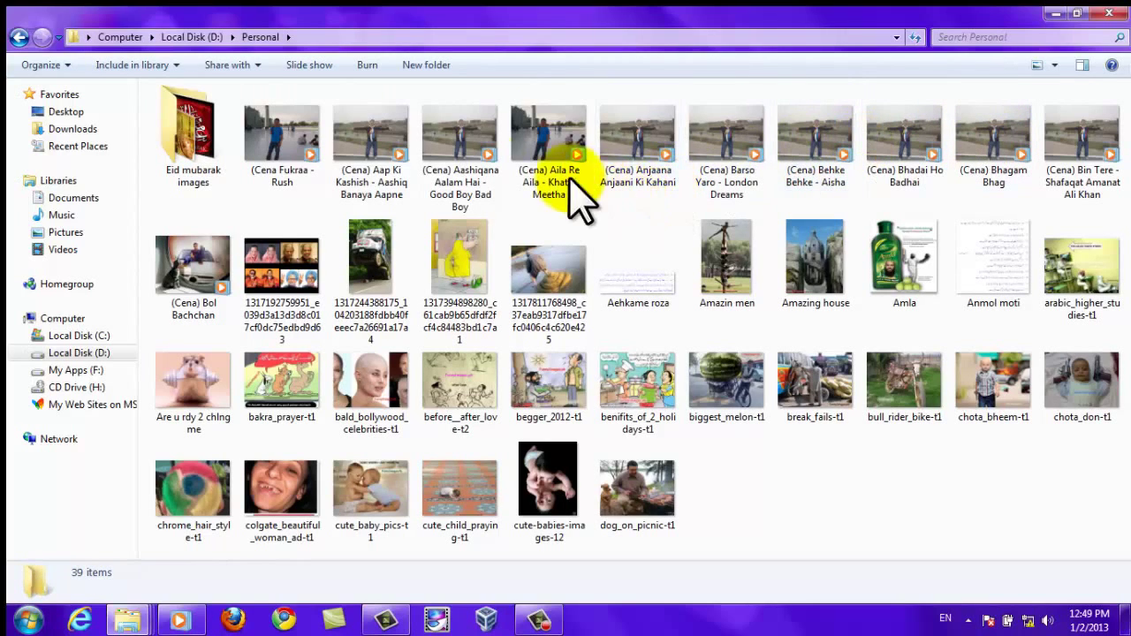
left_click_drag(142, 116, 1047, 399)
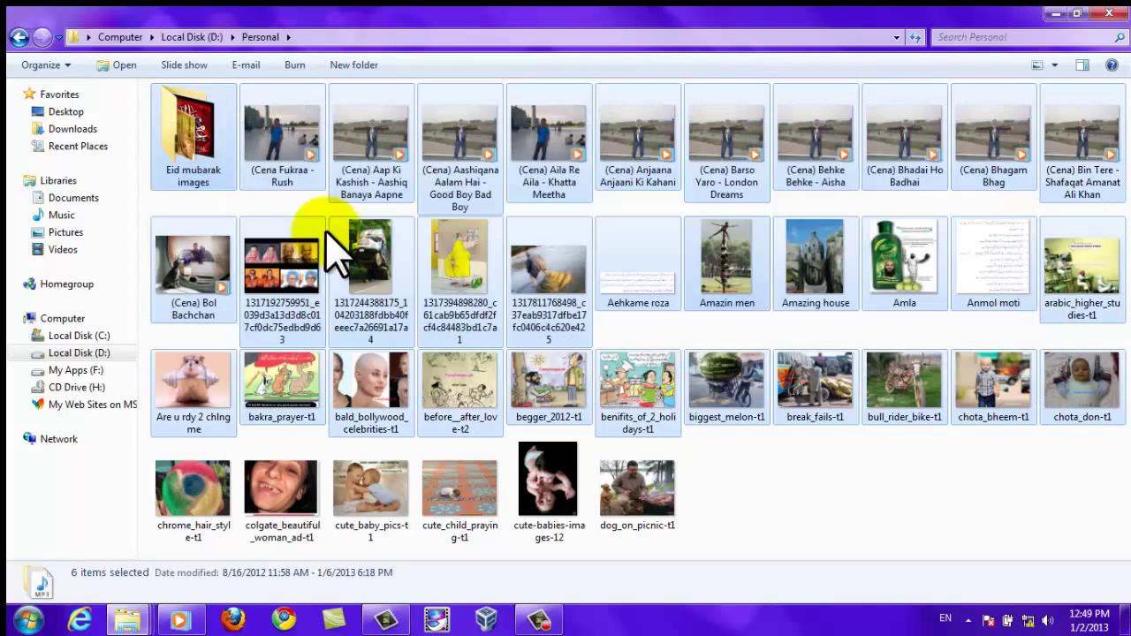
left_click(19, 37)
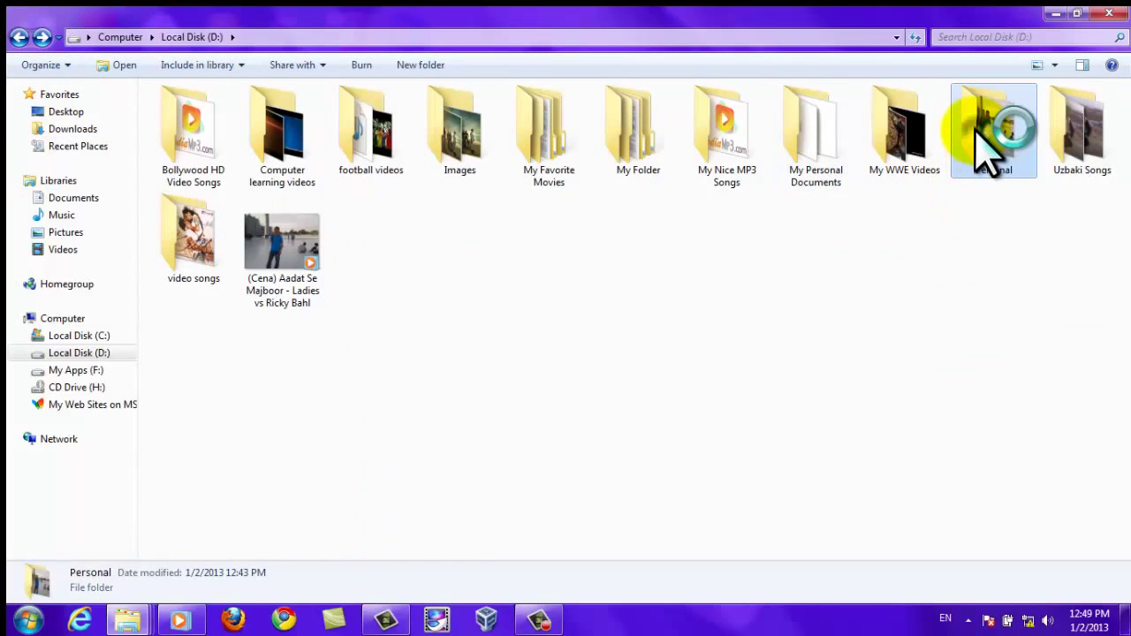
Start a new archive of the Personal folder and show its Advanced settings.
right_click(987, 159)
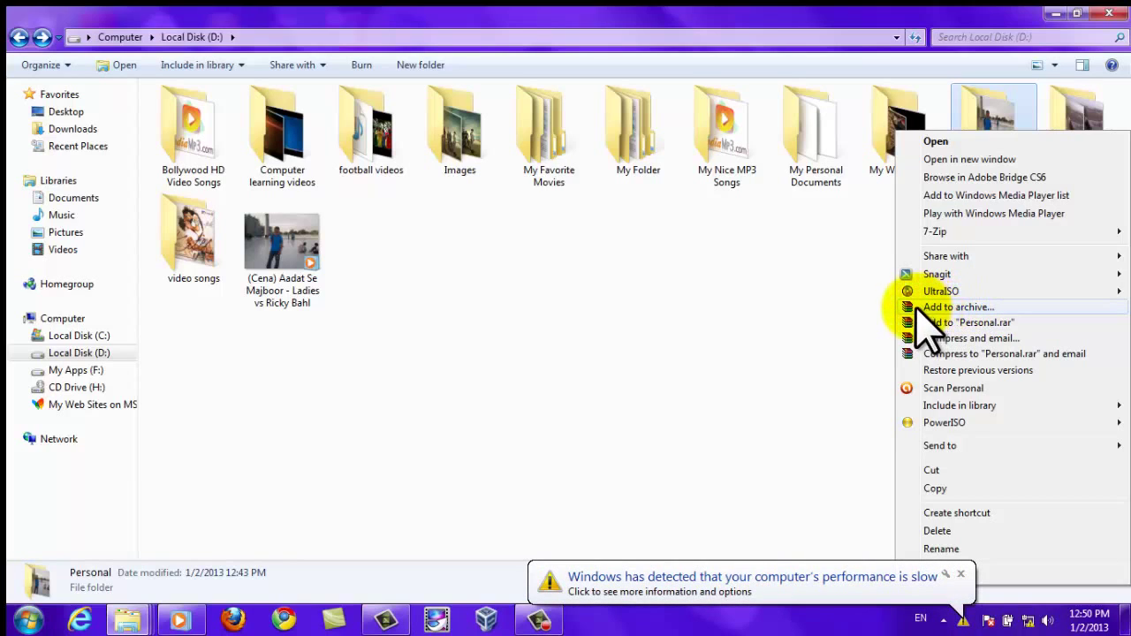
left_click(972, 309)
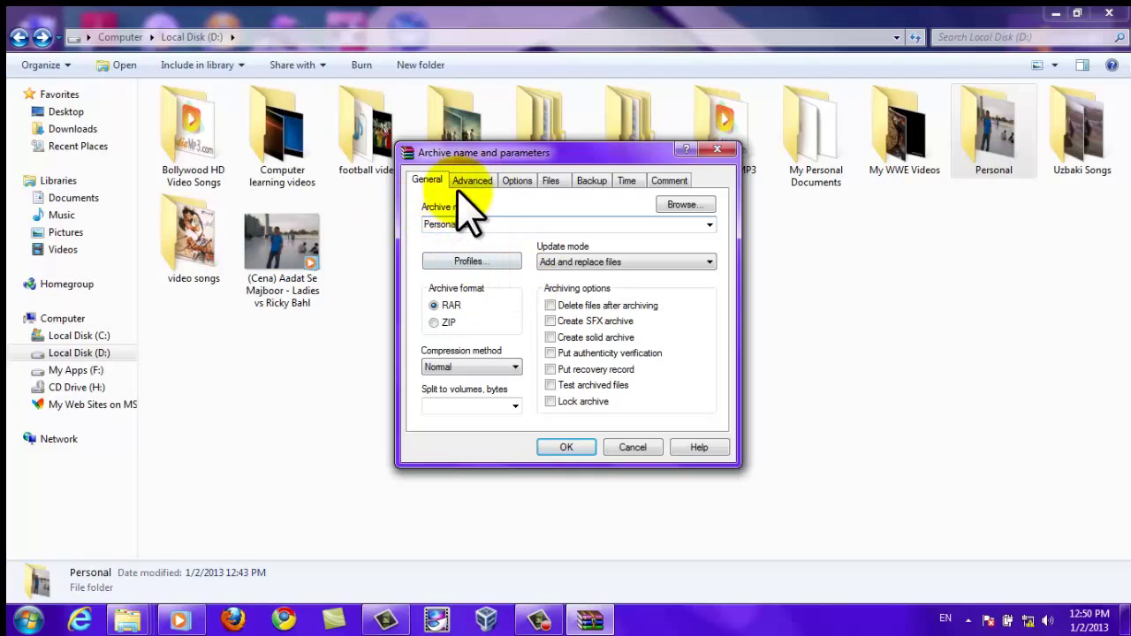
left_click(471, 181)
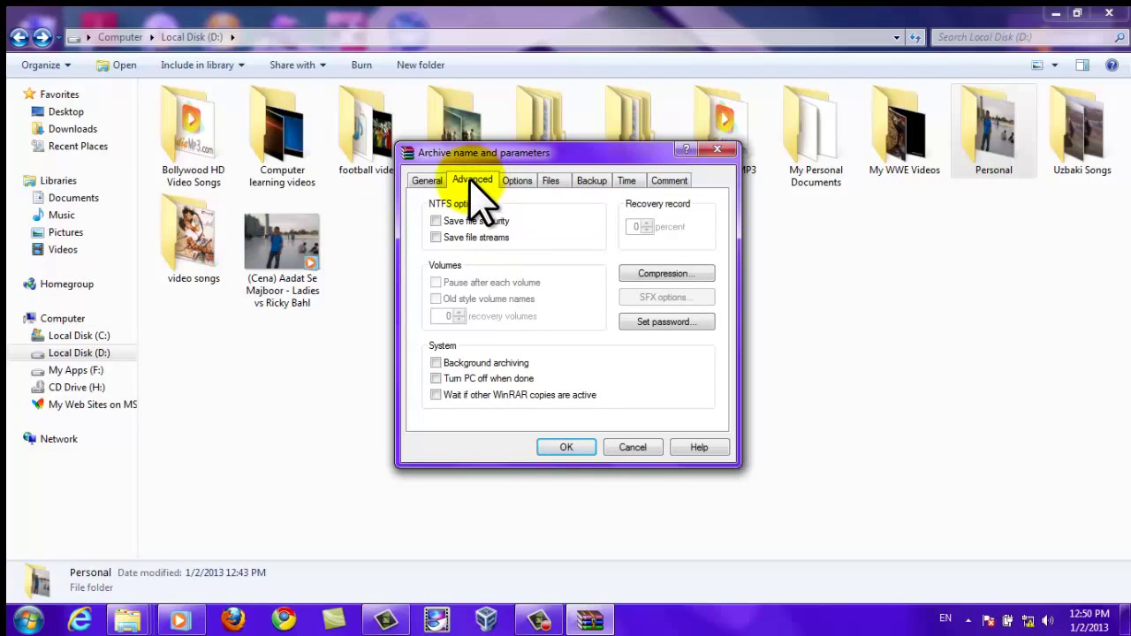
Protect the archive with a password, encrypt file names, and start creating Personal.rar.
left_click(665, 322)
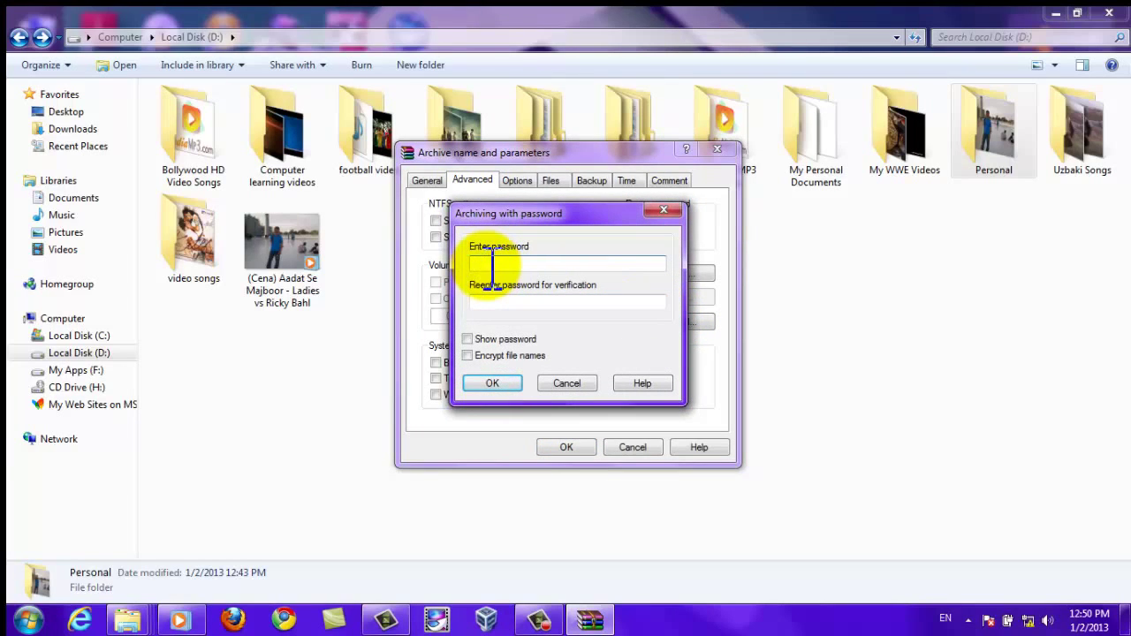
type("123")
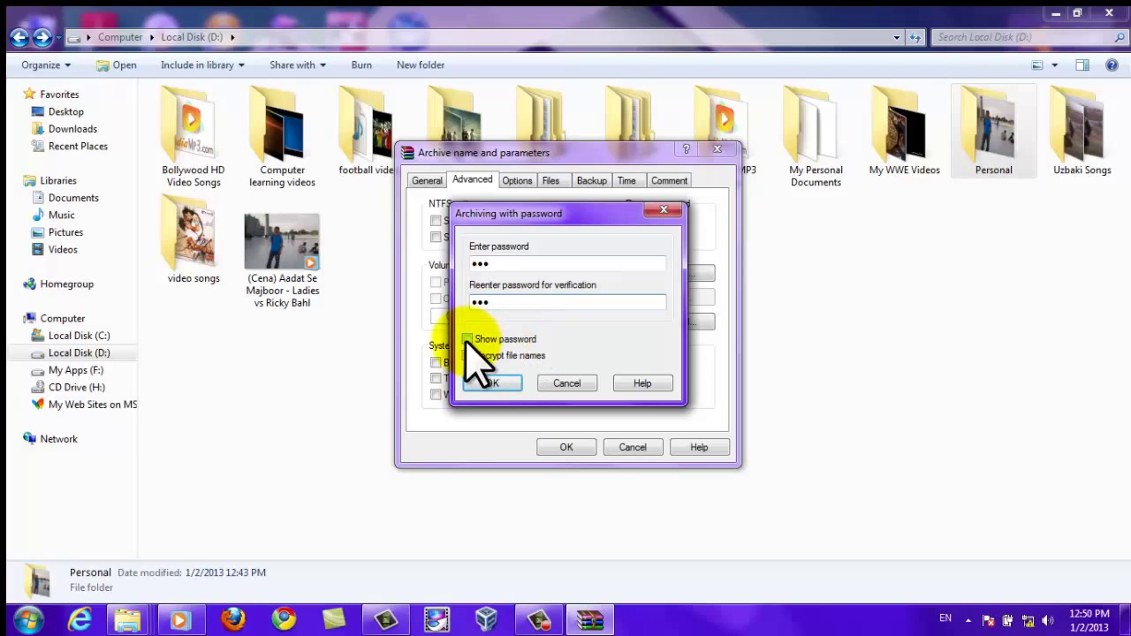
left_click(466, 340)
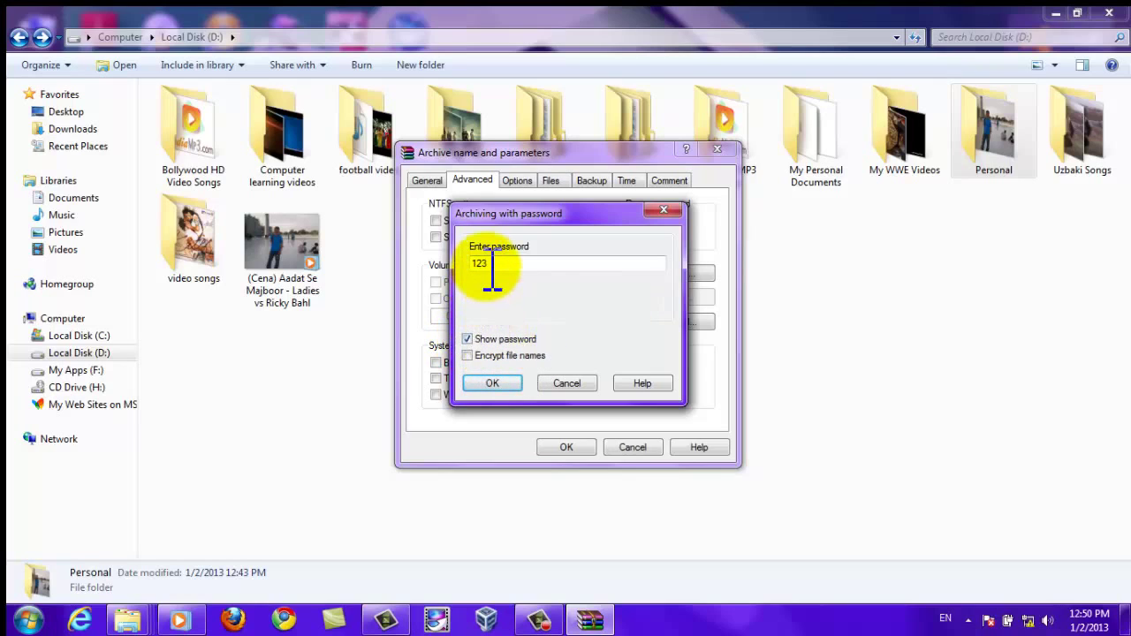
left_click(466, 340)
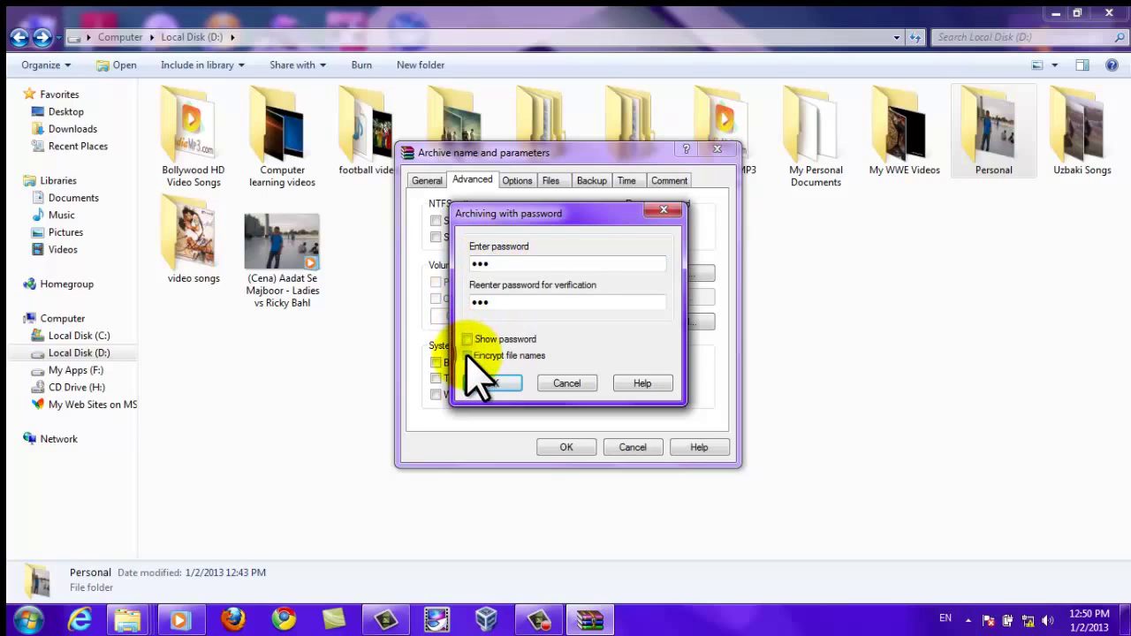
left_click(467, 355)
left_click(493, 384)
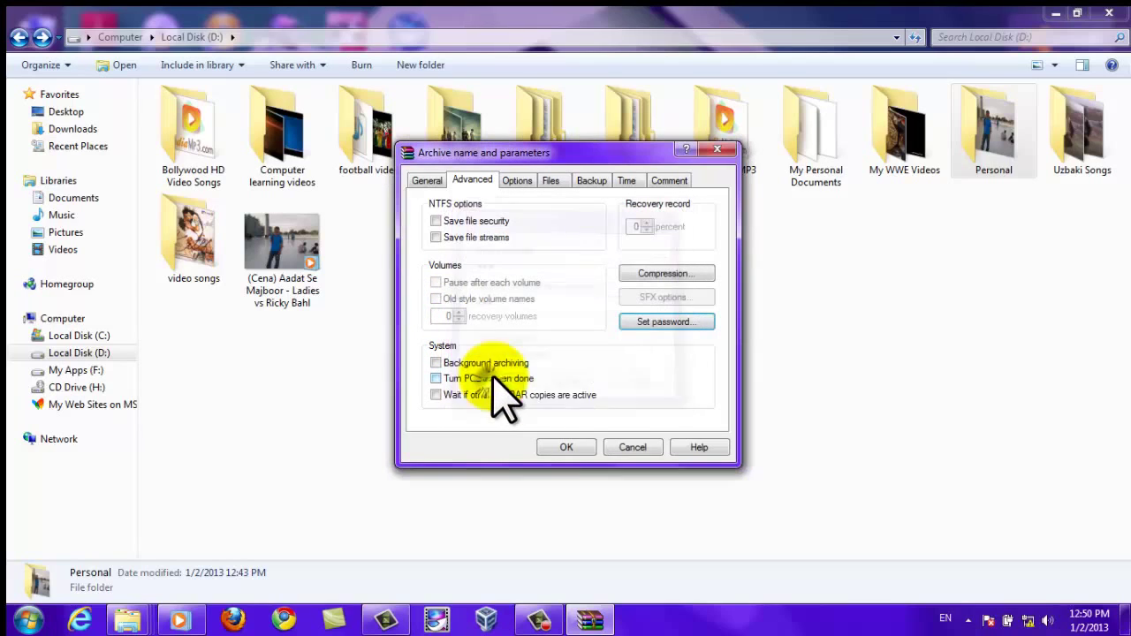
left_click(565, 447)
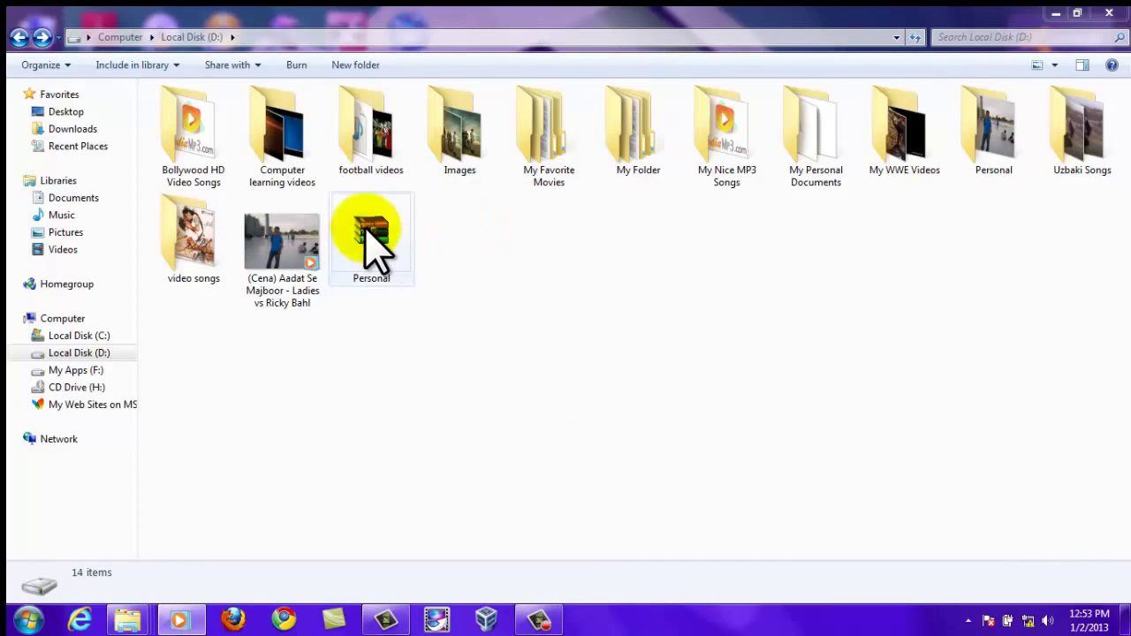
Compare the finished Personal archive with the original Personal folder on Local Disk (D:).
left_click(368, 233)
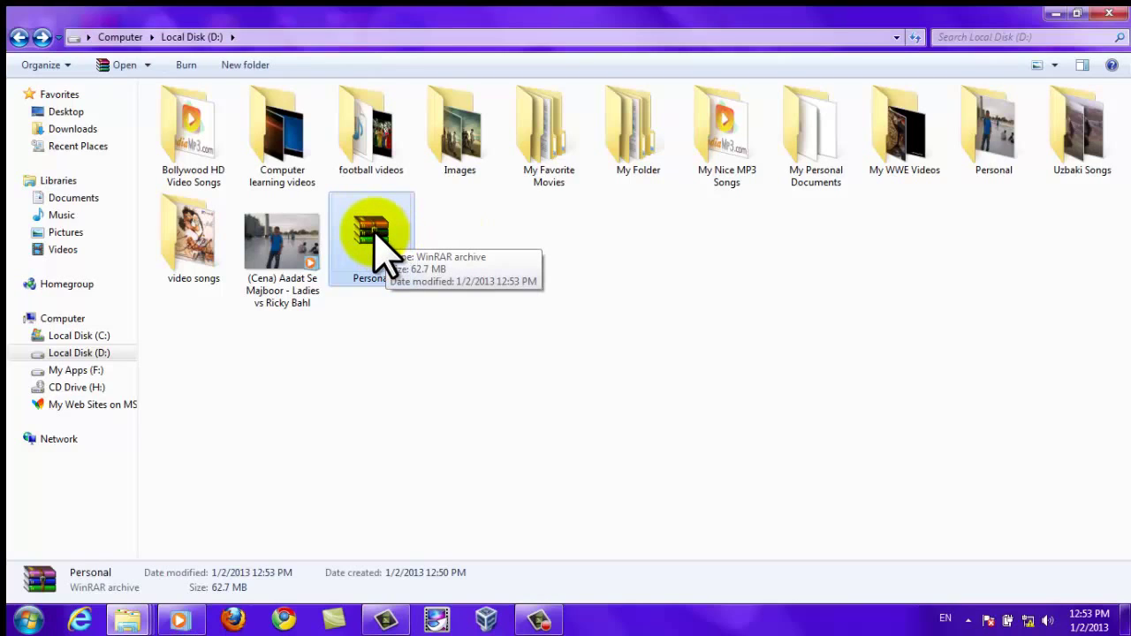
left_click(990, 119)
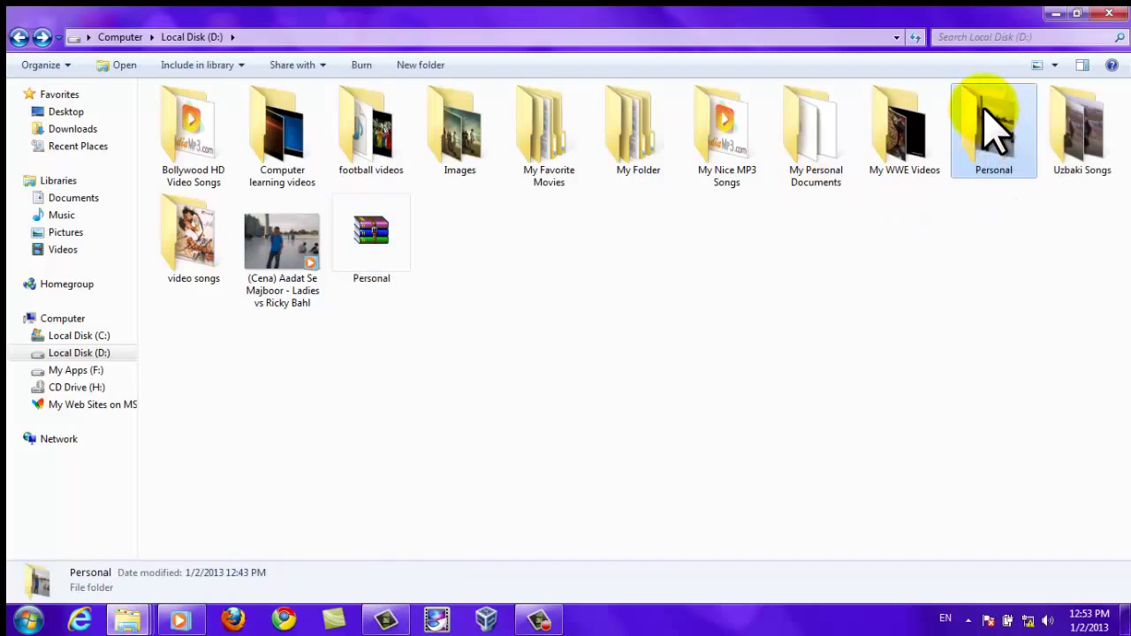
Move the original Personal folder to the Recycle Bin.
right_click(983, 108)
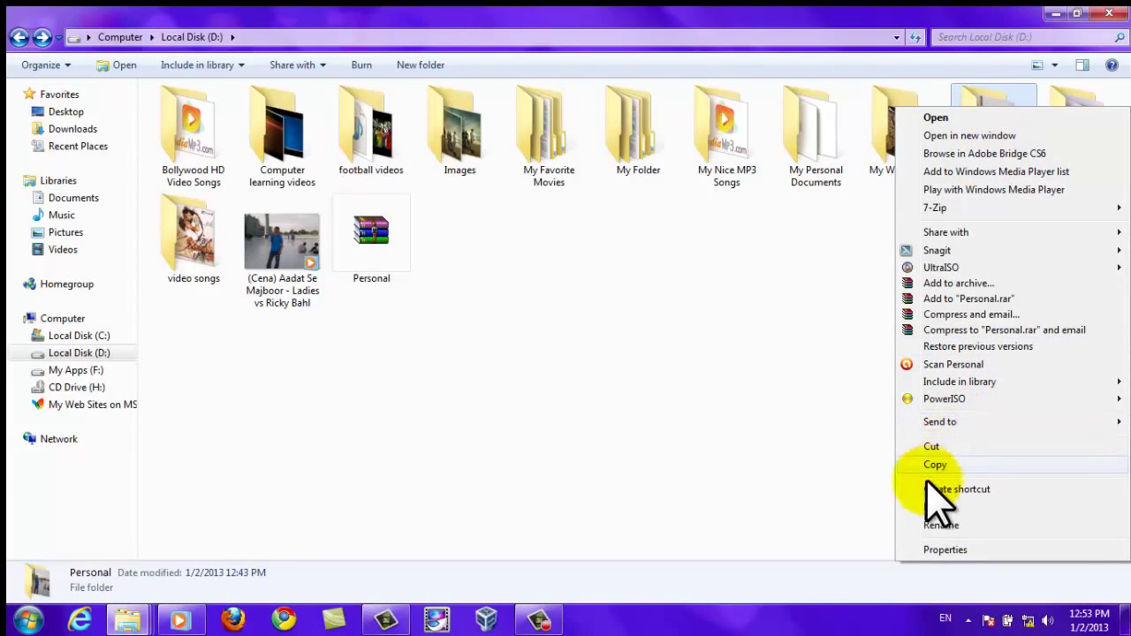
left_click(853, 467)
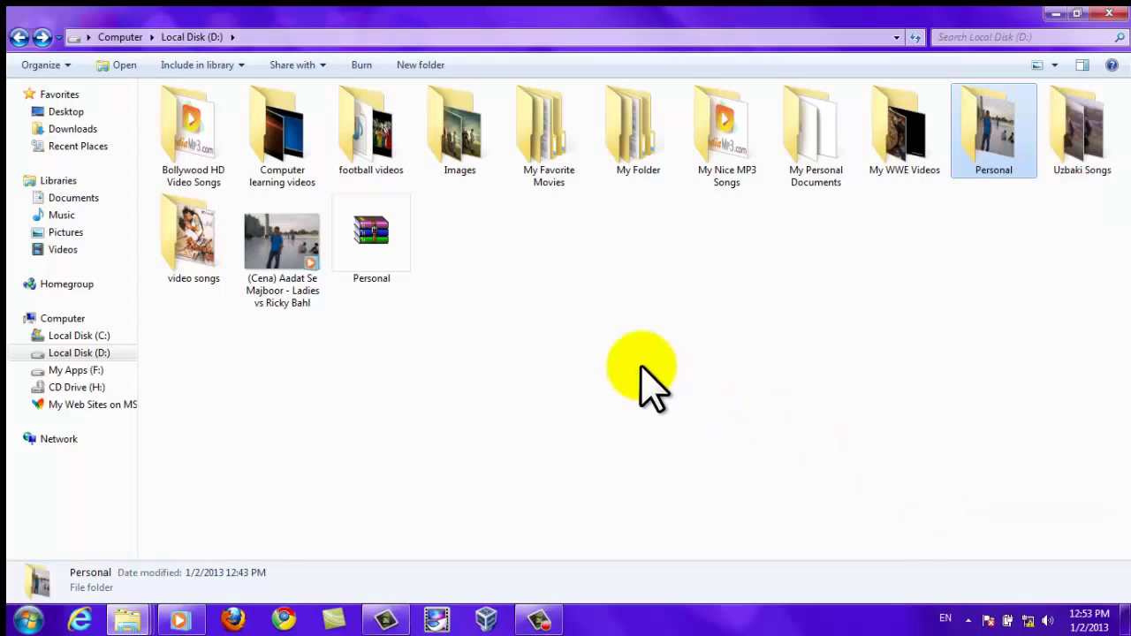
key("Delete")
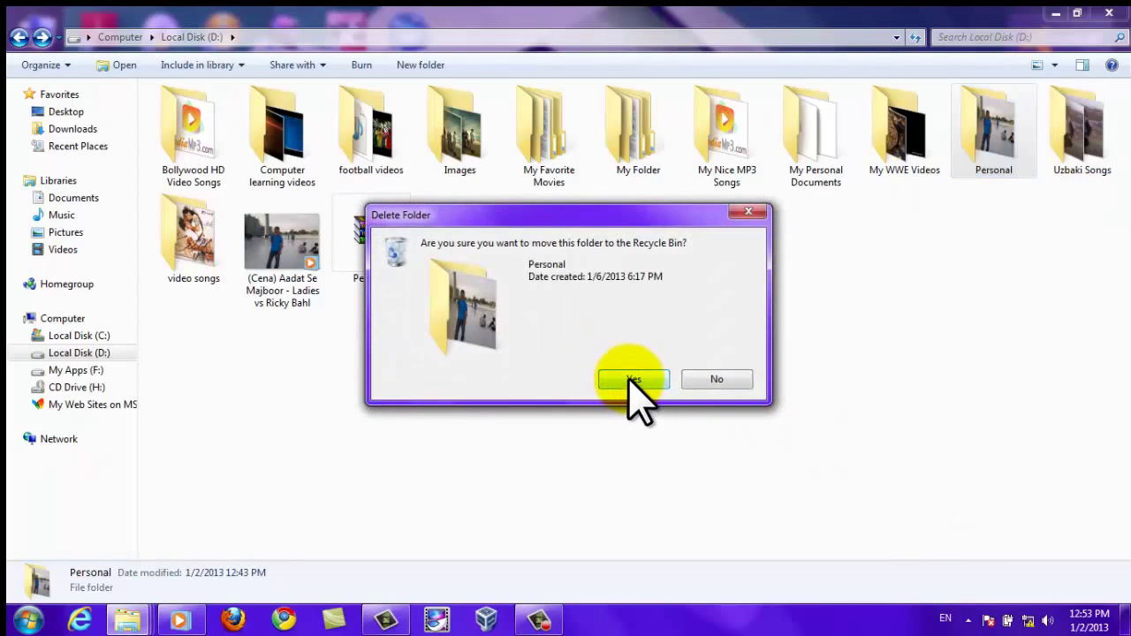
left_click(633, 378)
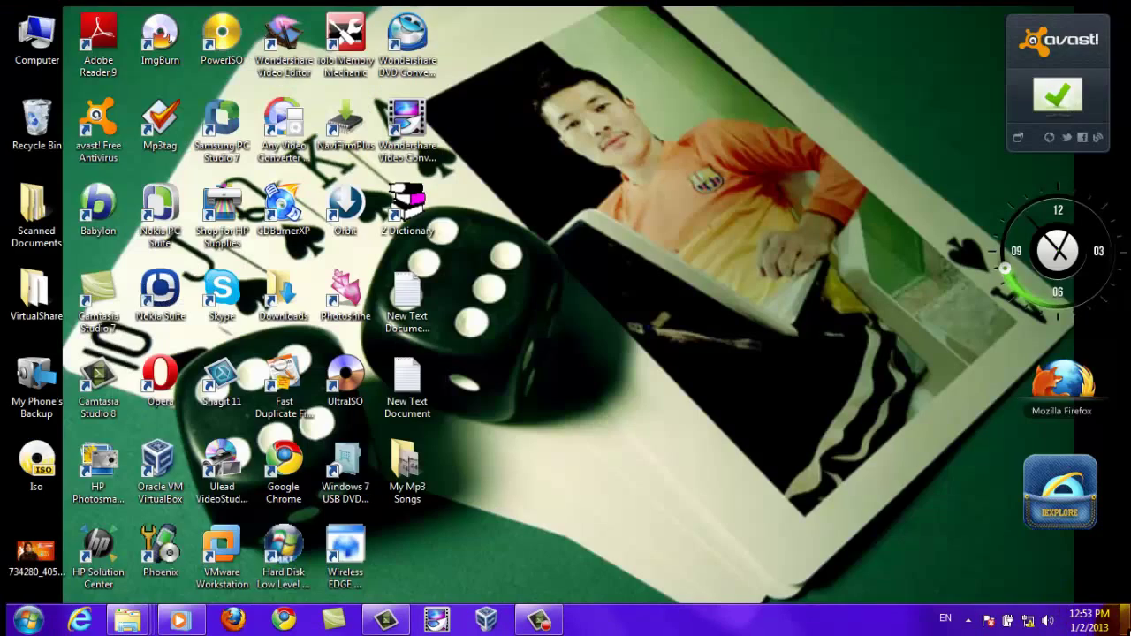
Empty the Recycle Bin permanently and return to the Local Disk (D:) window.
left_click(40, 141)
right_click(38, 128)
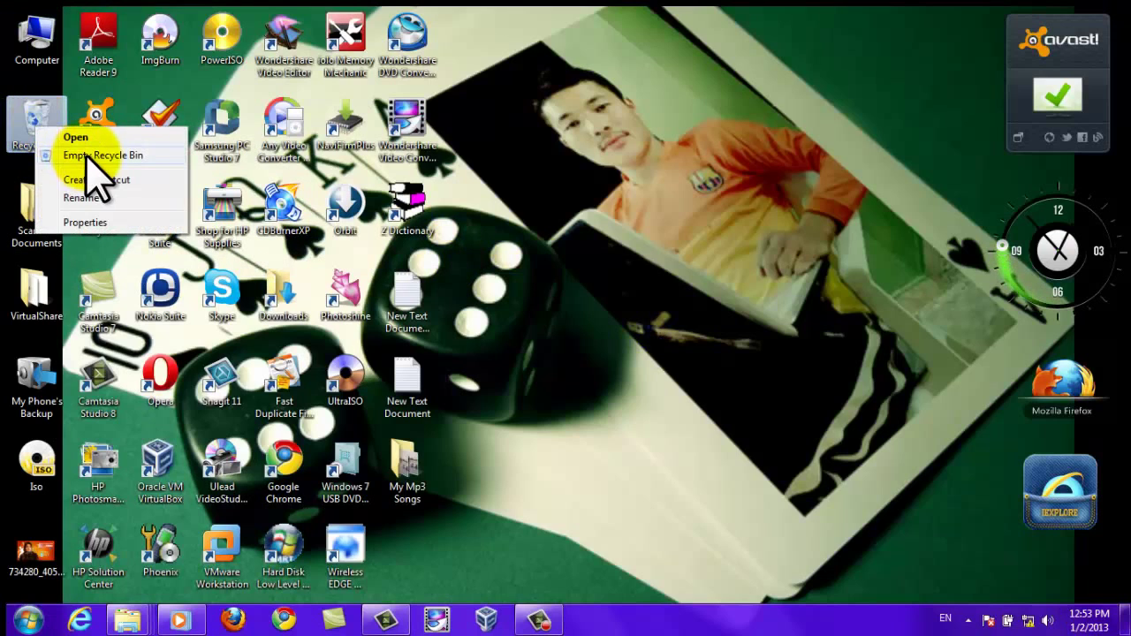
left_click(95, 157)
left_click(623, 381)
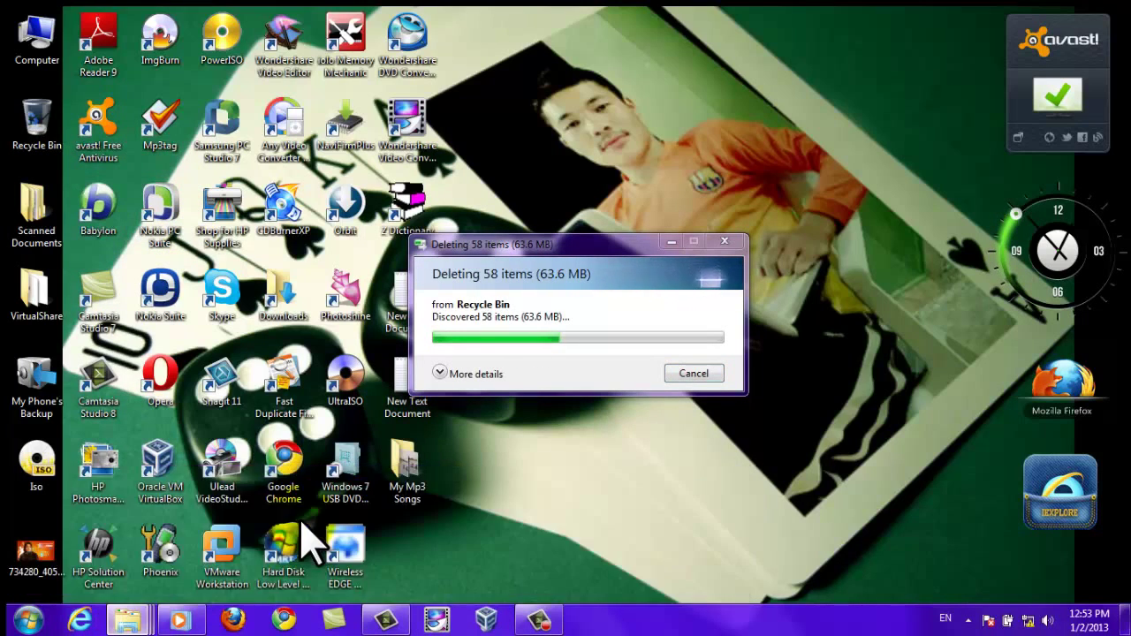
left_click(304, 541)
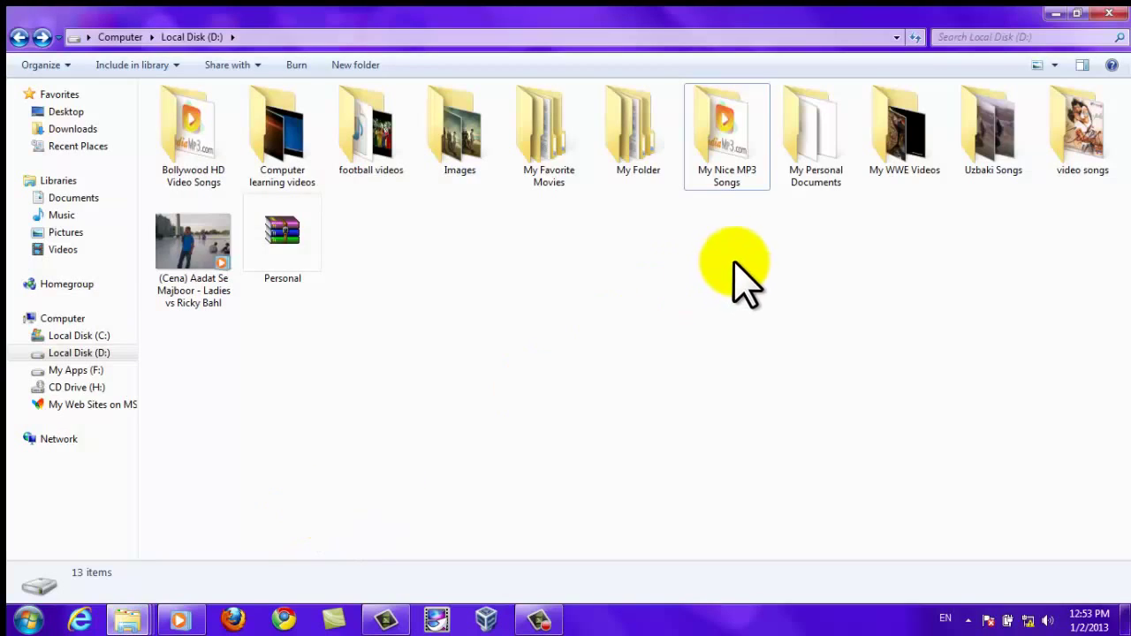
Open Personal.rar in WinRAR and enter the archive password.
left_click(292, 258)
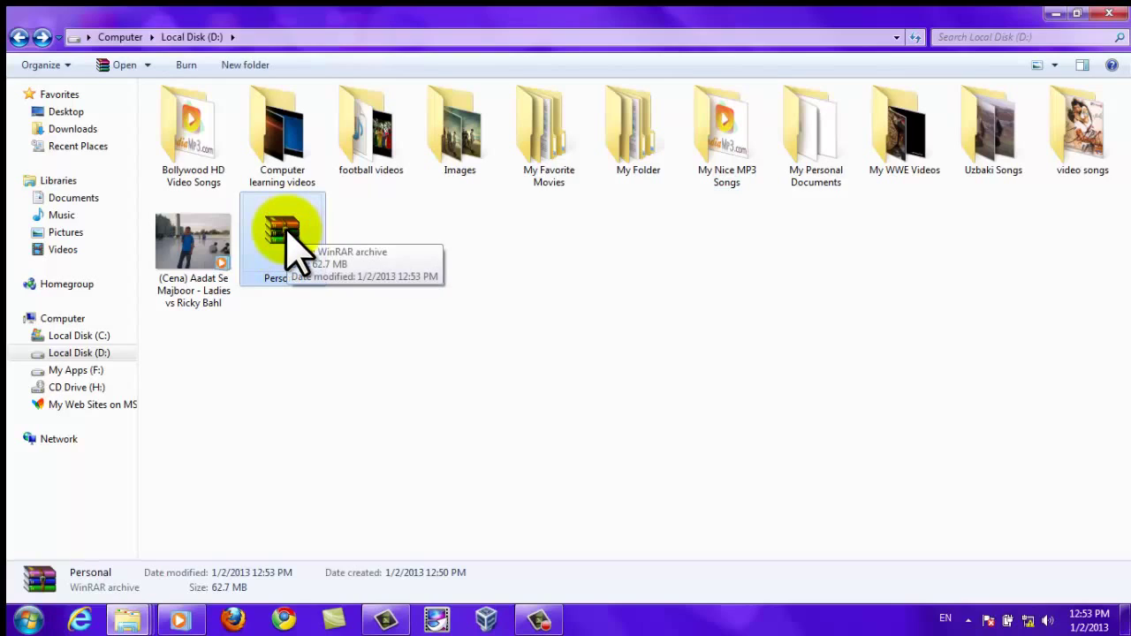
double_click(286, 235)
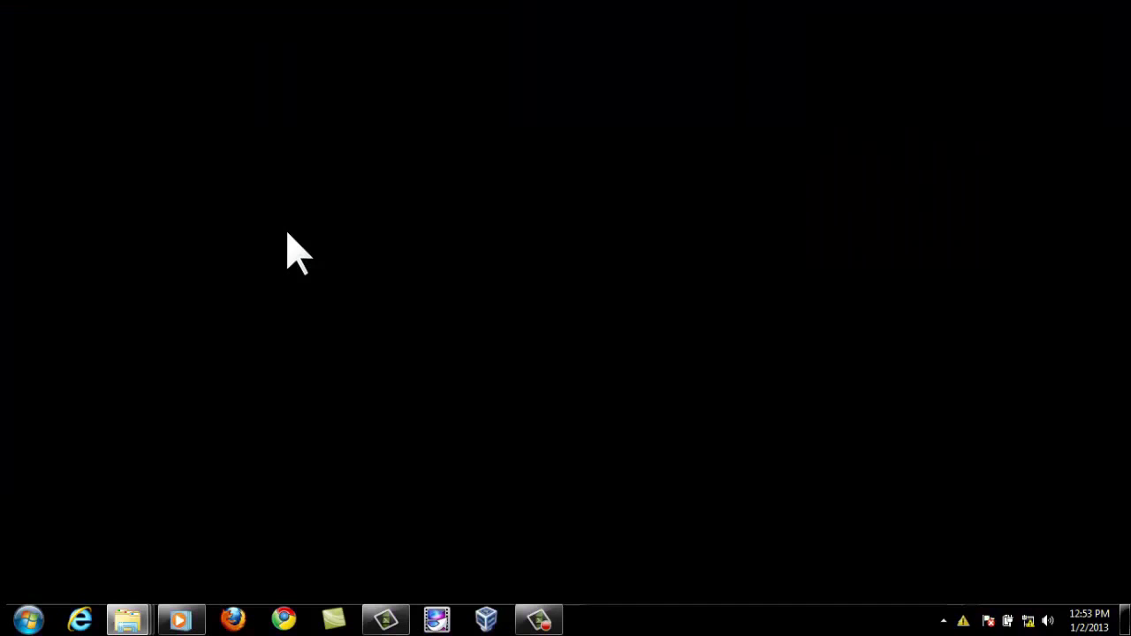
left_click(287, 235)
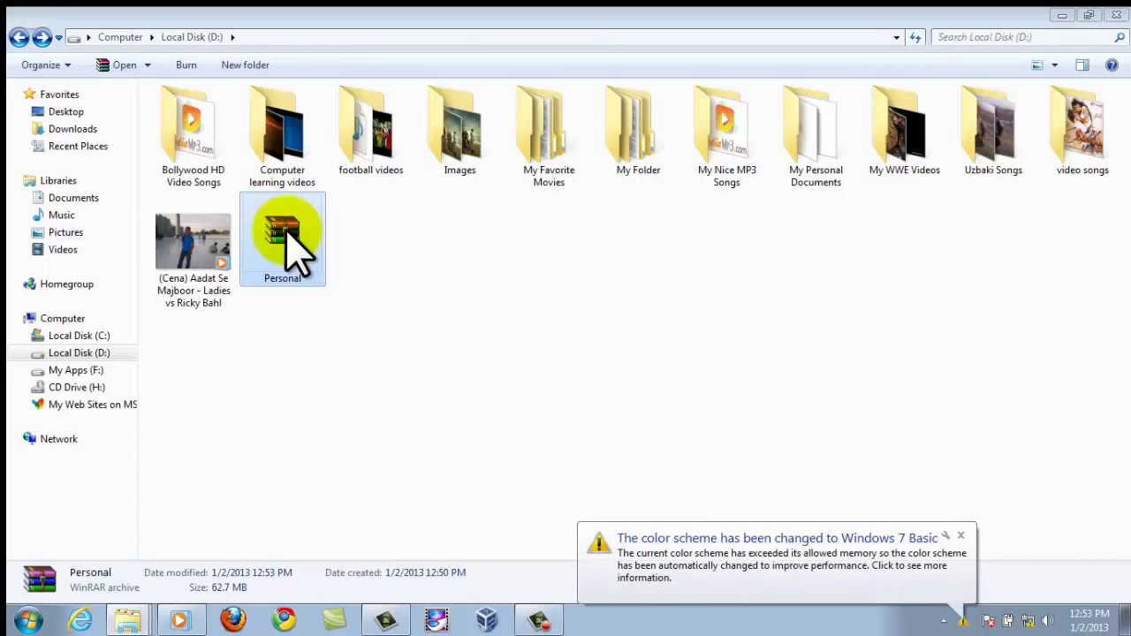
left_click(488, 326)
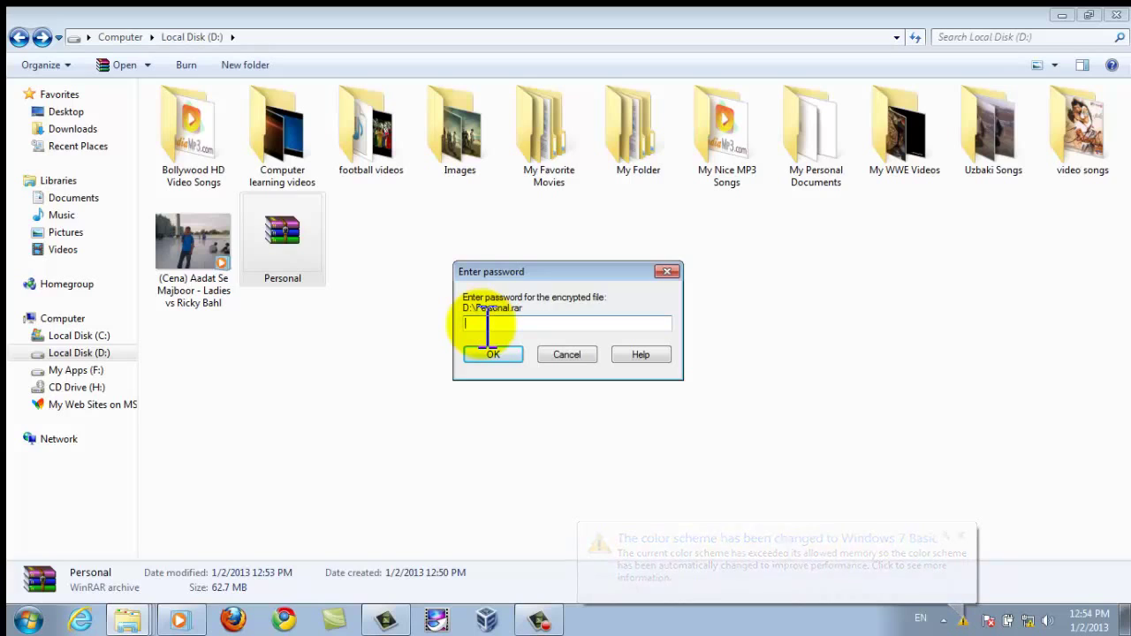
type("1")
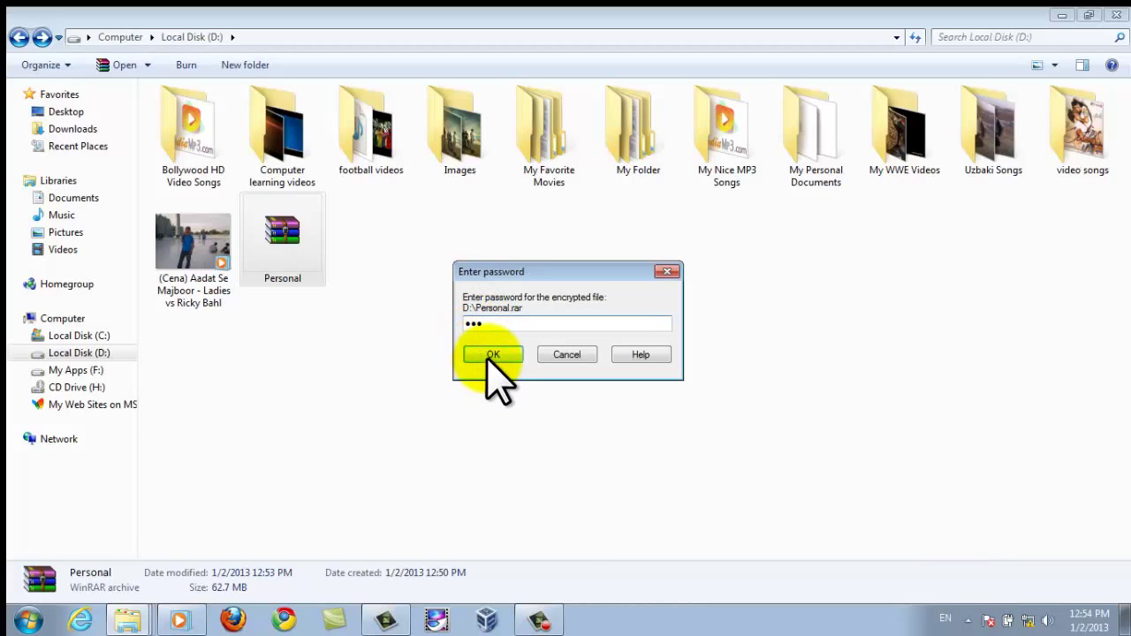
left_click(491, 353)
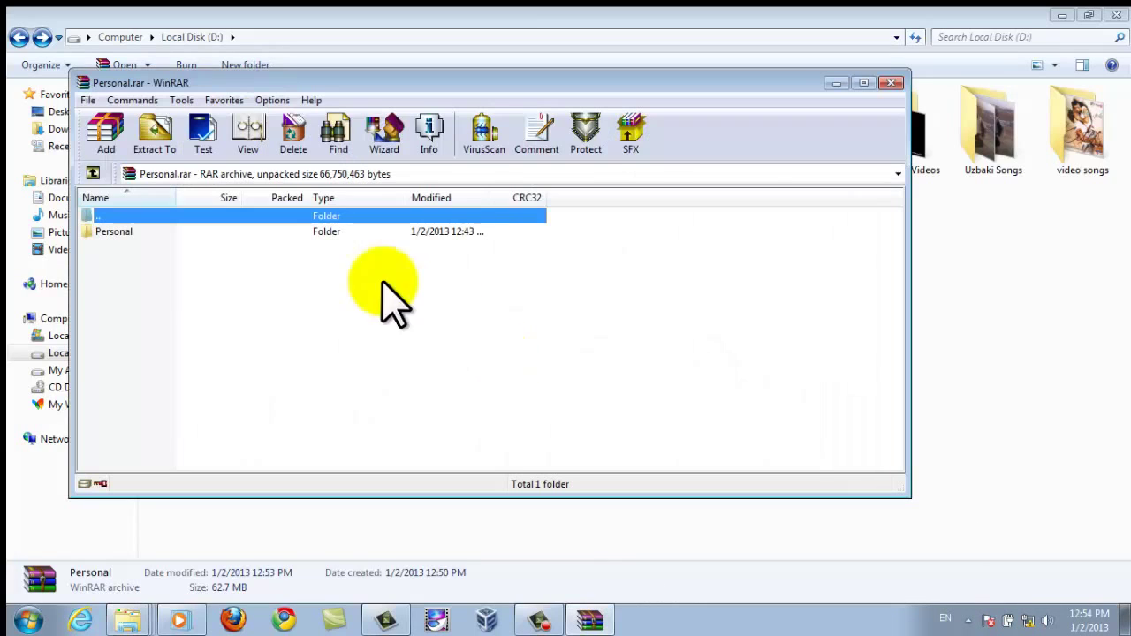
Browse the songs and Eid mubarak images inside the archived Personal folder.
left_click(113, 232)
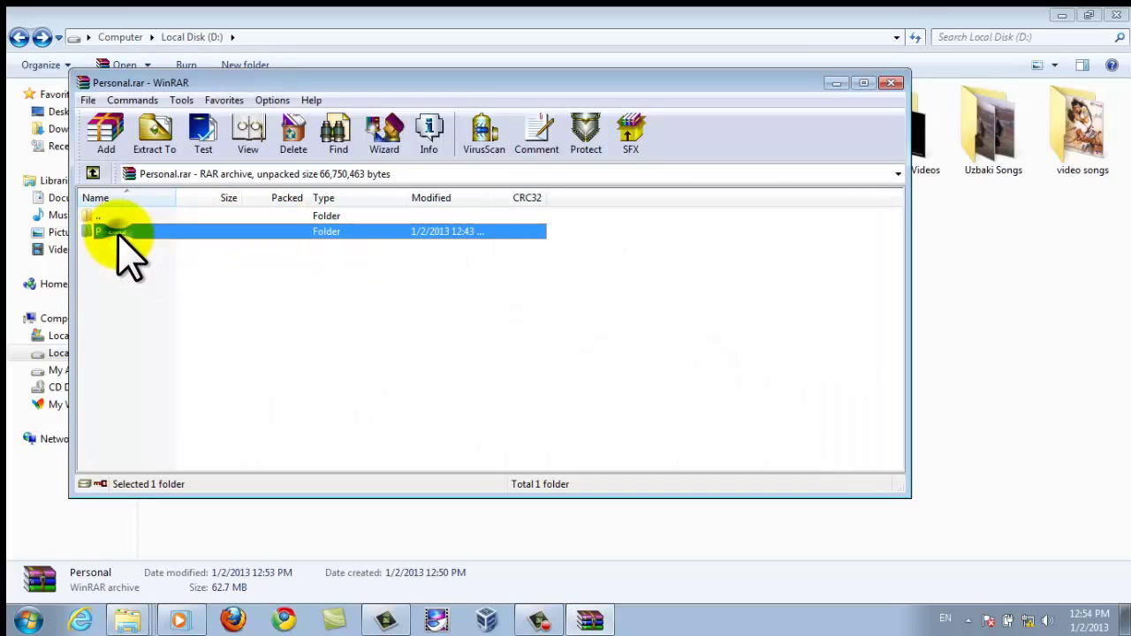
double_click(119, 231)
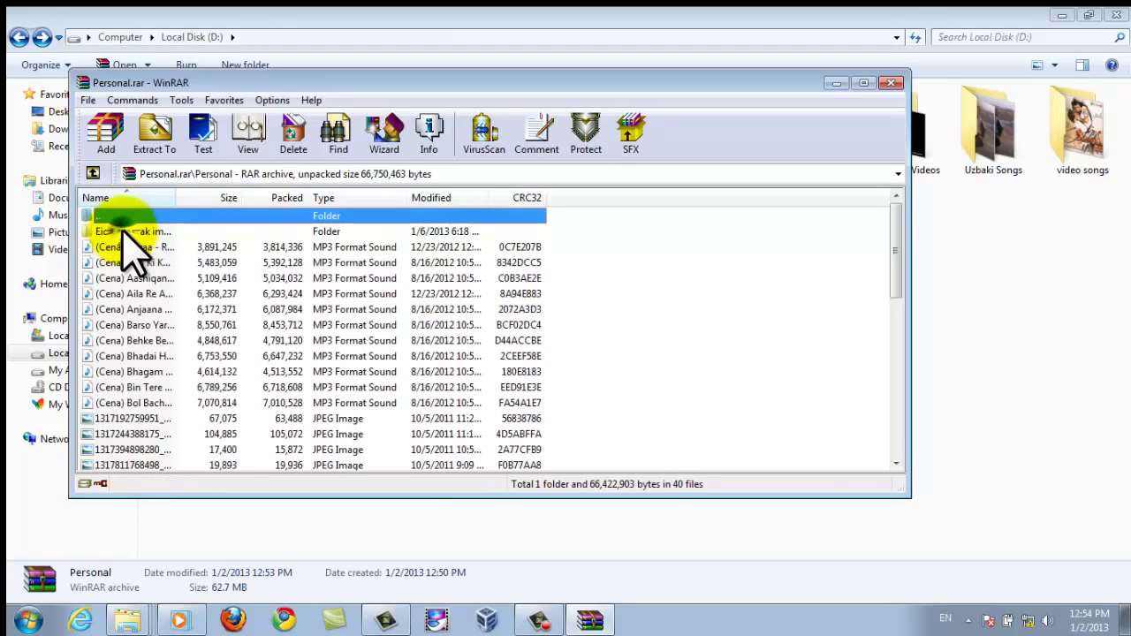
left_click(141, 294)
scroll(159, 318, "down", 4)
scroll(161, 320, "down", 4)
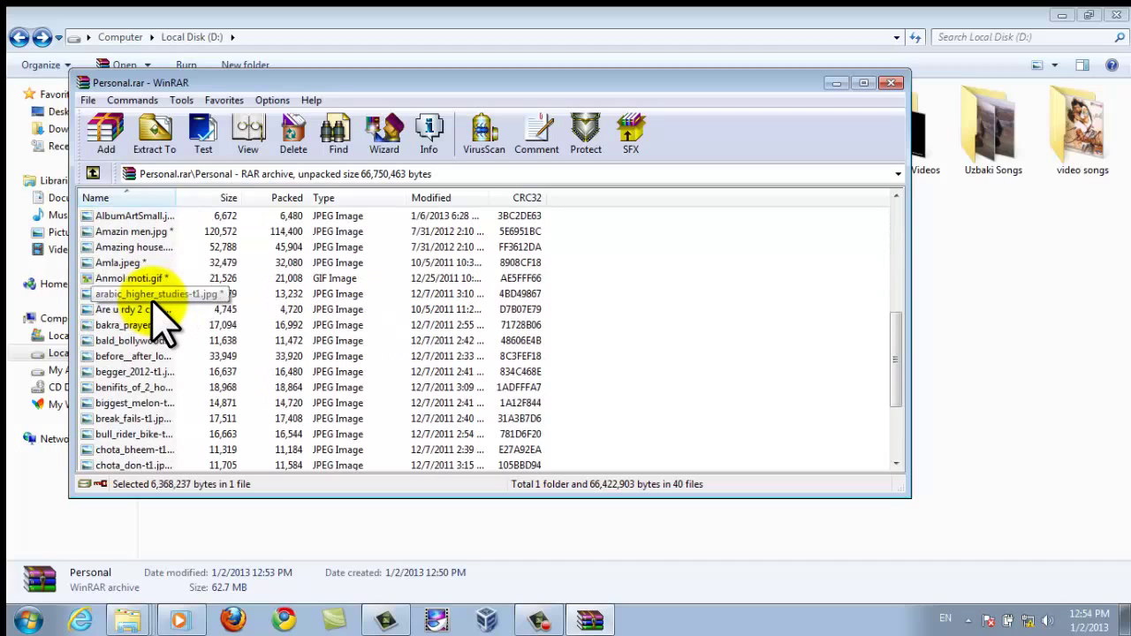
scroll(162, 320, "up", 8)
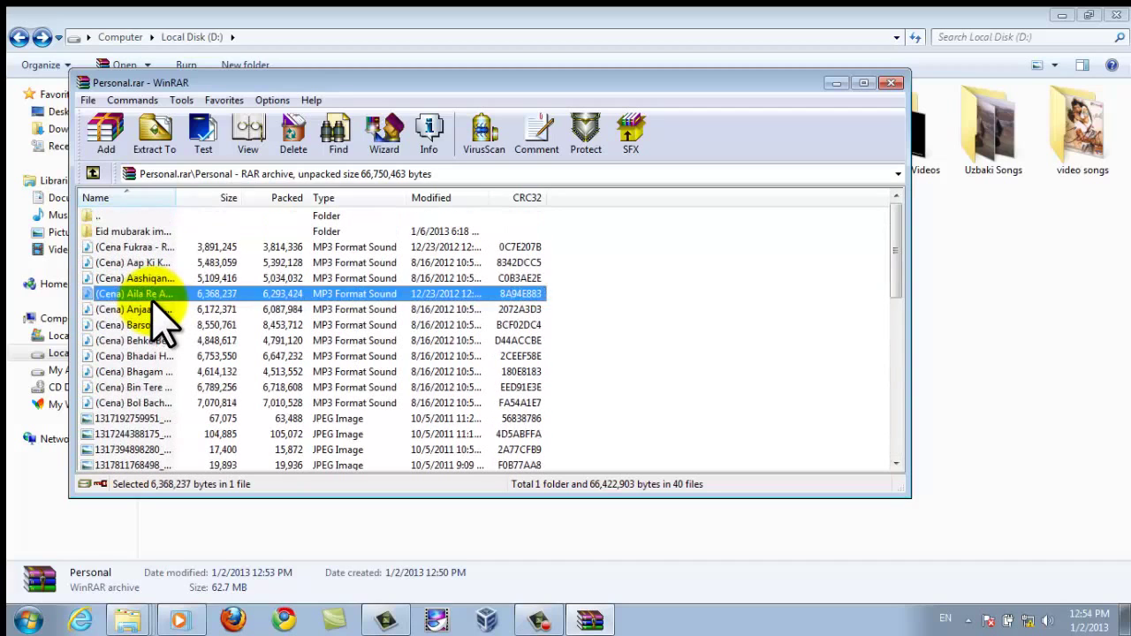
left_click(155, 248)
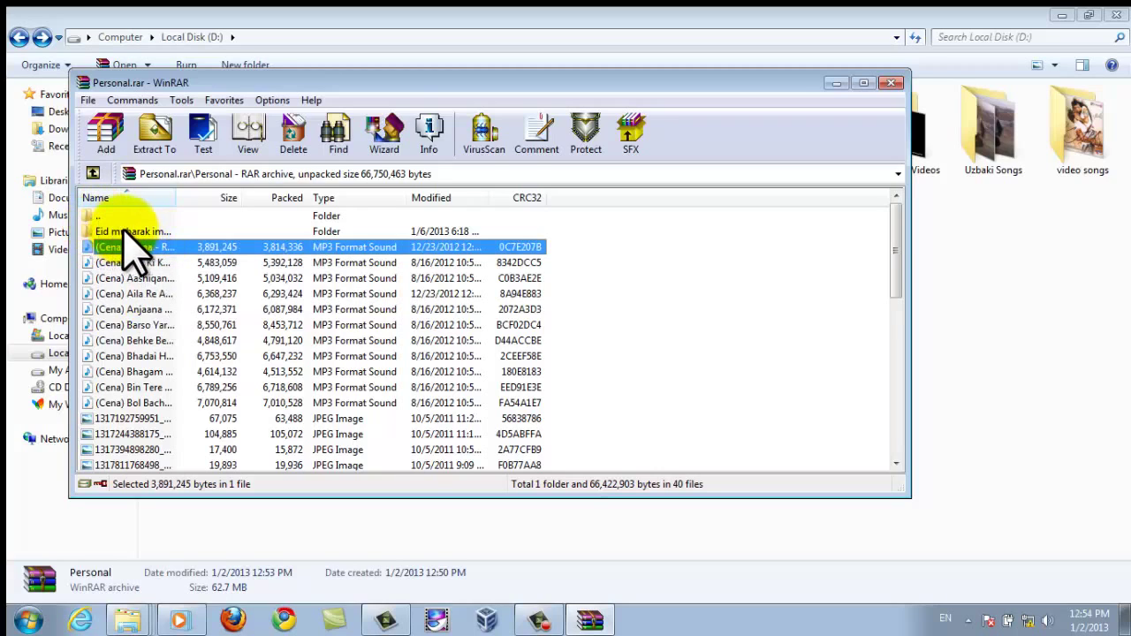
left_click(132, 232)
Go back to the archive's top level and bring up Extract To settings.
left_click(104, 215)
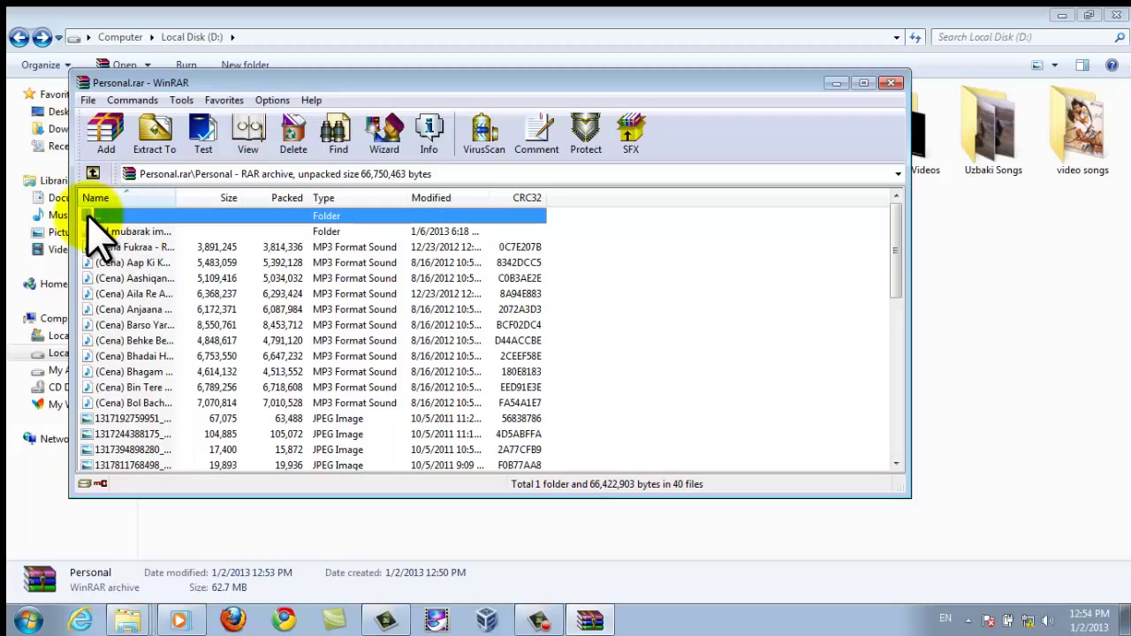
left_click(92, 172)
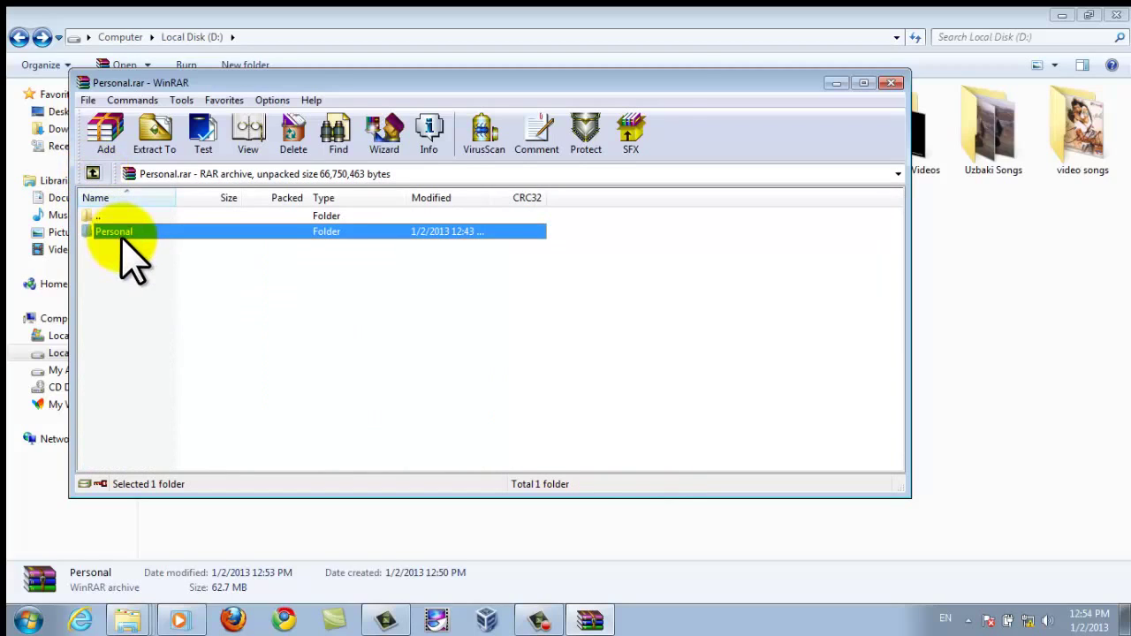
left_click(155, 142)
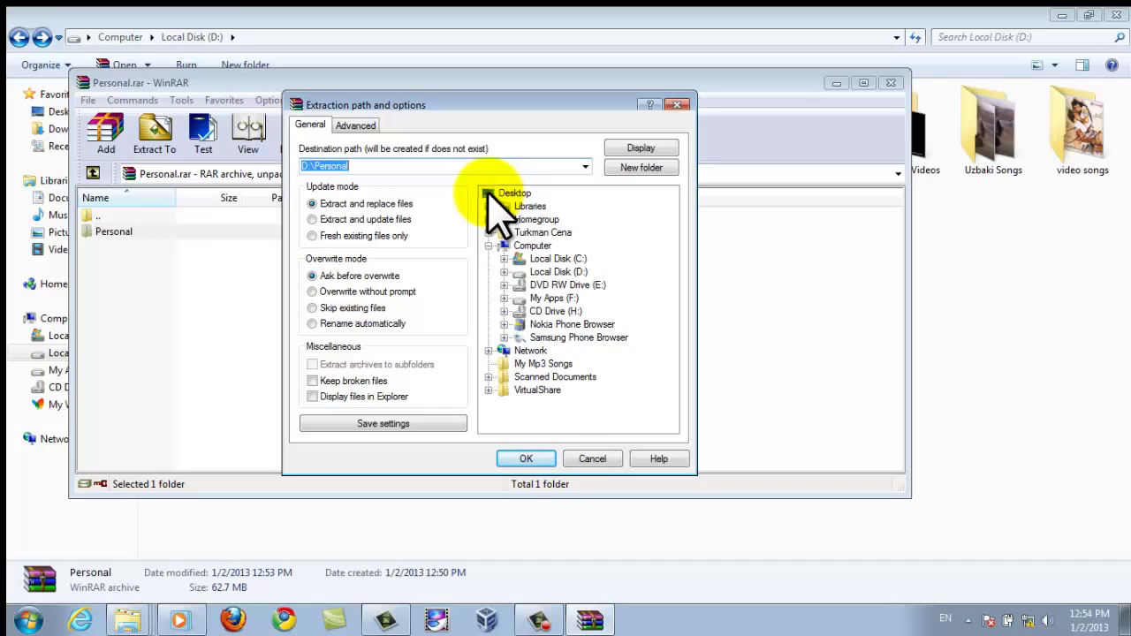
Choose Desktop as the destination and extract the Personal archive.
left_click(494, 194)
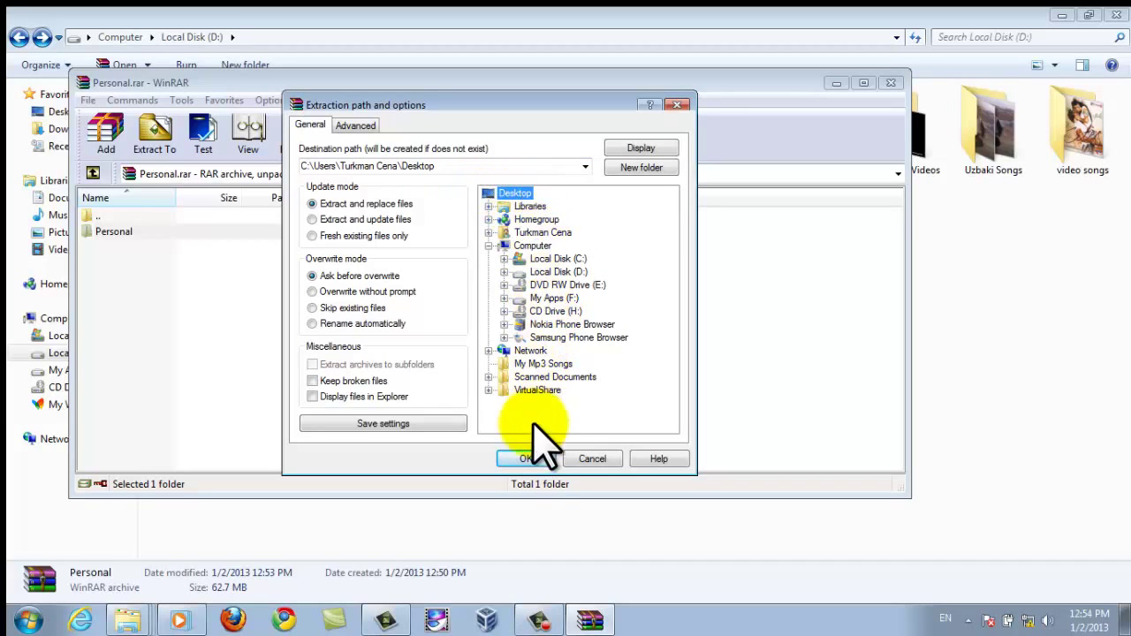
left_click(535, 461)
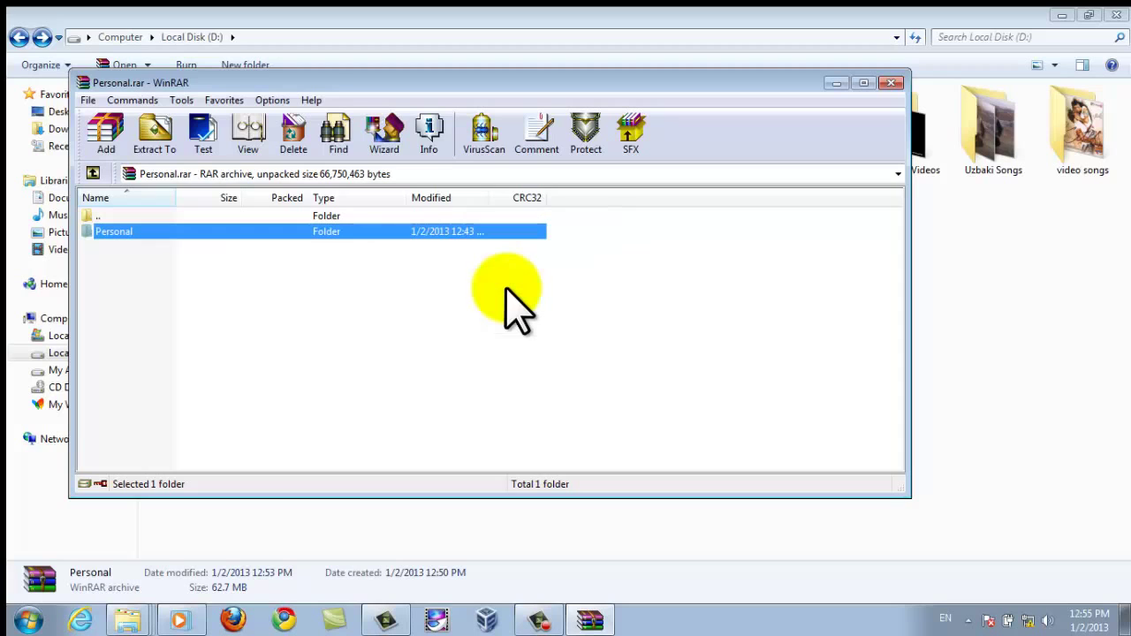
Close WinRAR, refresh the Local Disk (D:) view, and show the desktop.
left_click(891, 83)
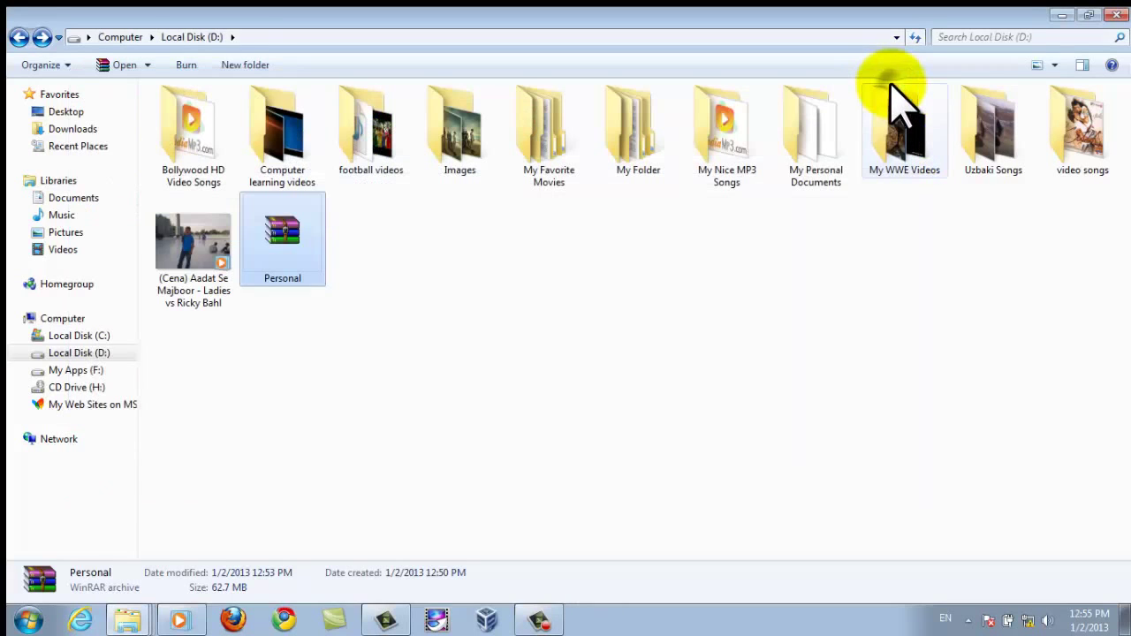
right_click(767, 274)
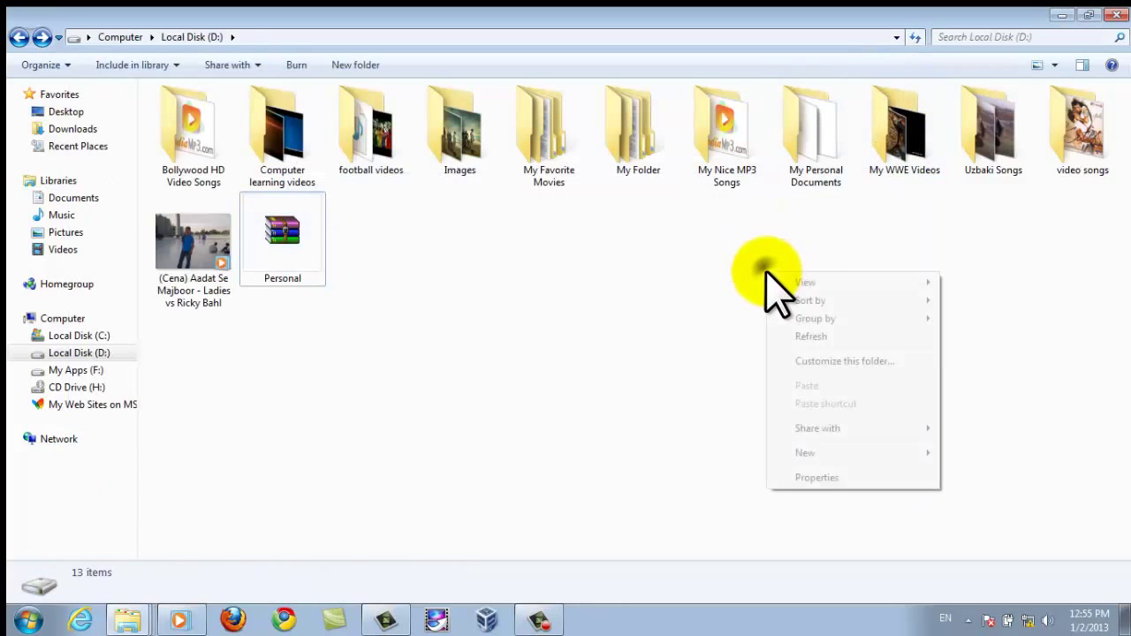
left_click(820, 337)
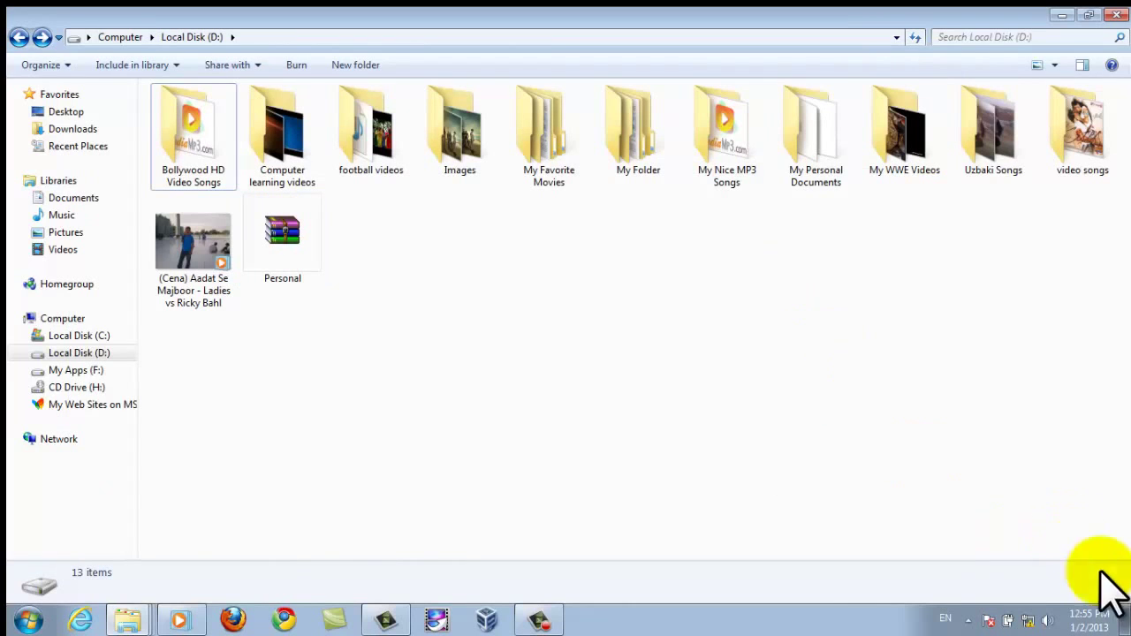
left_click(1127, 626)
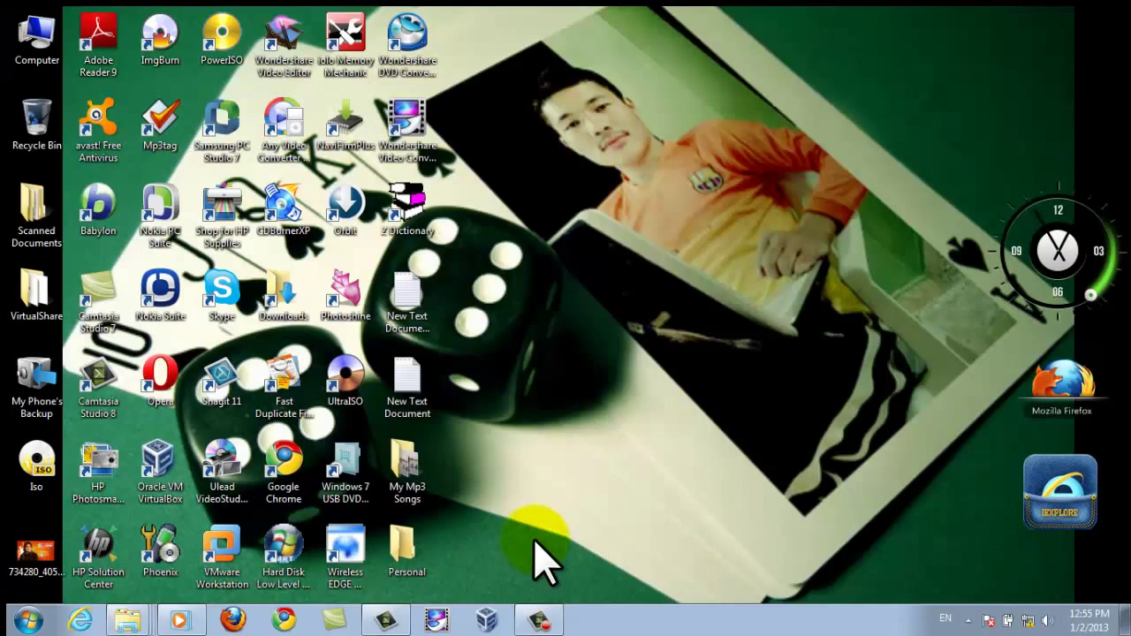
Inspect the extracted Personal folder's MP3s, close it, and refresh the desktop.
double_click(406, 555)
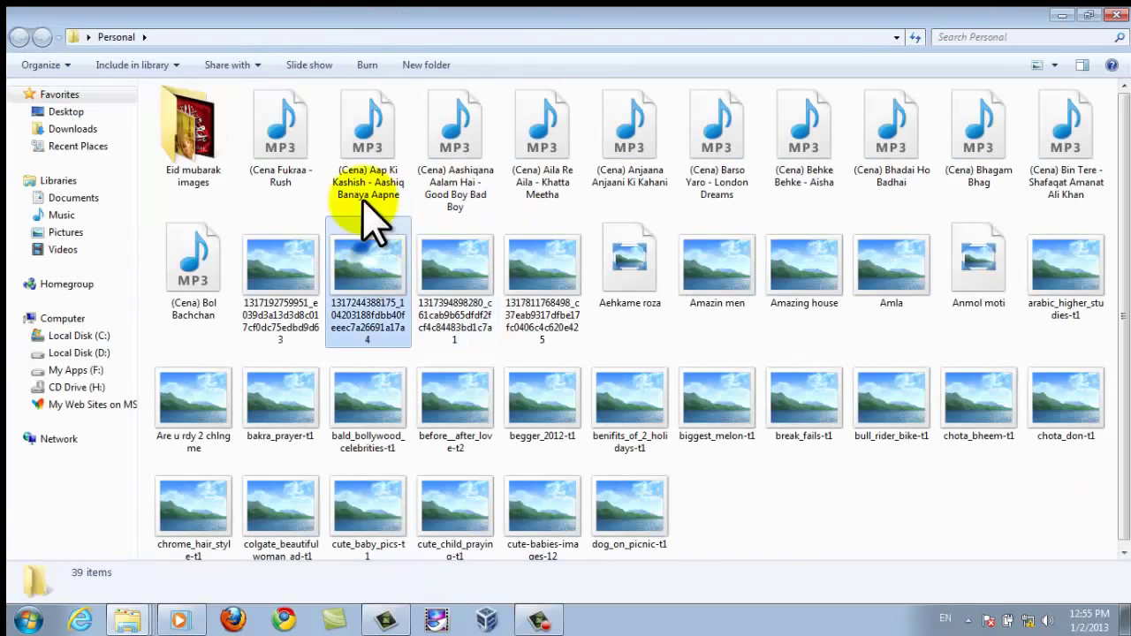
left_click(365, 142)
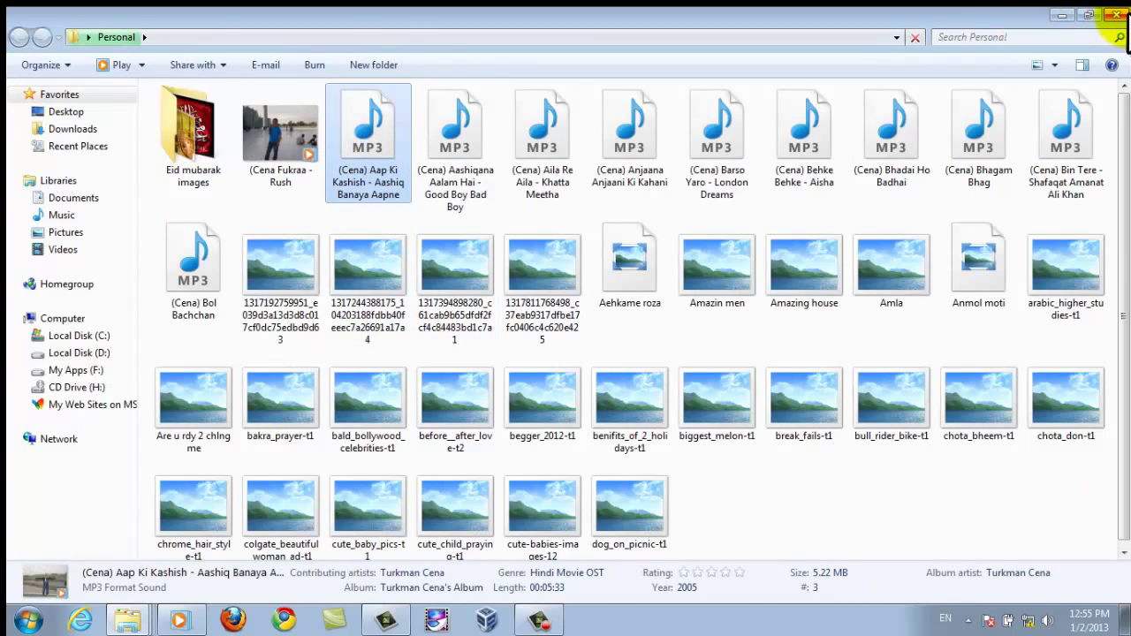
left_click(1111, 18)
right_click(774, 126)
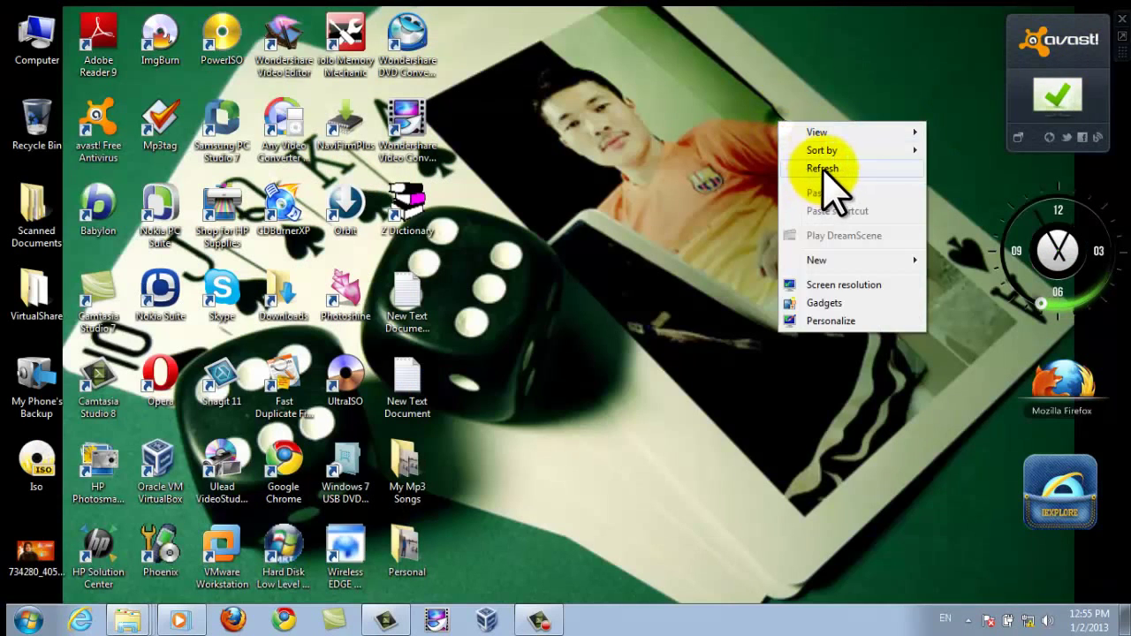
left_click(822, 168)
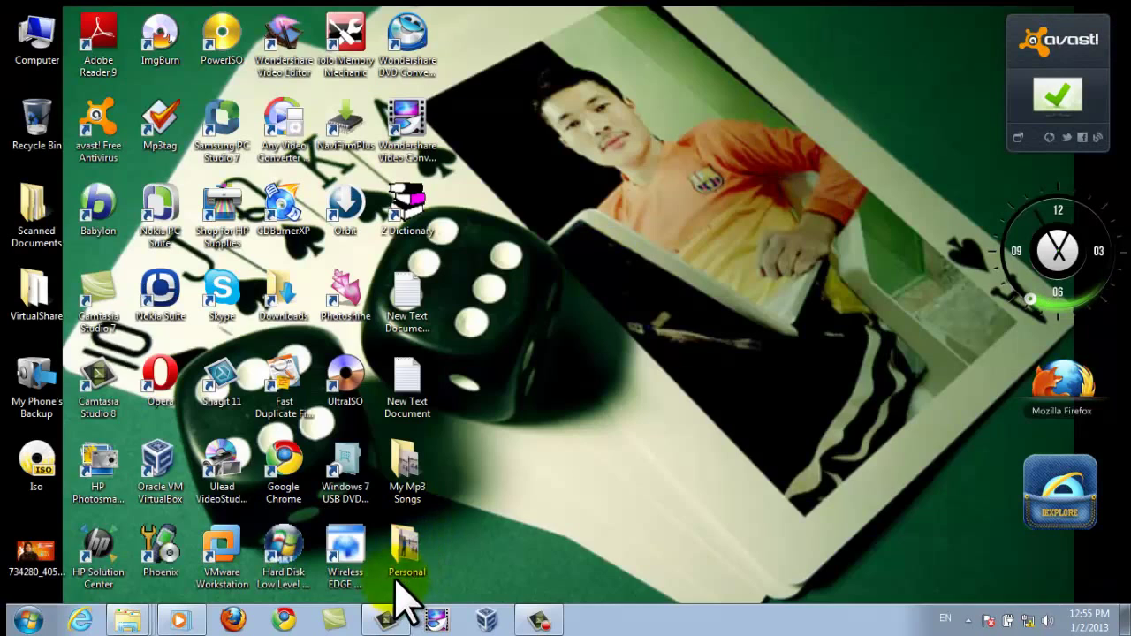
left_click(404, 494)
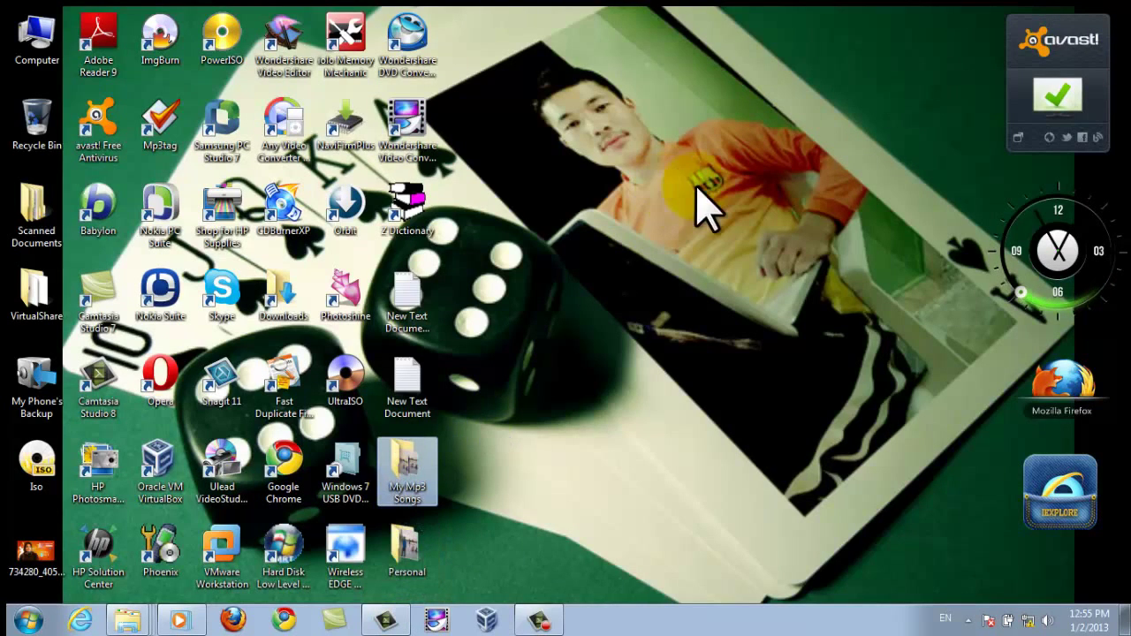
left_click(33, 40)
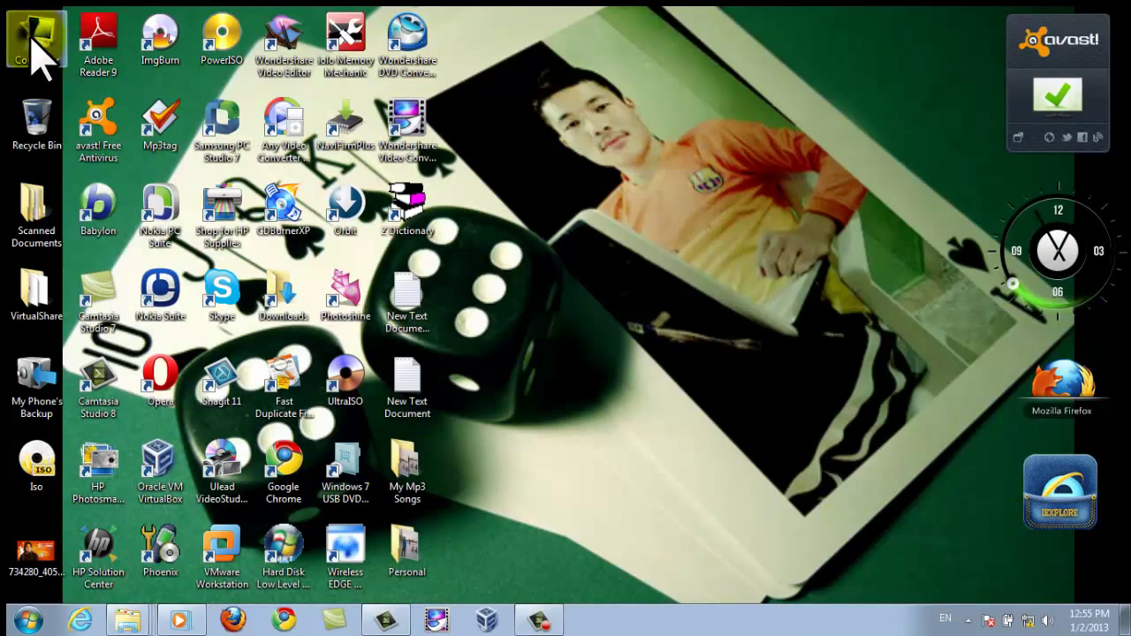
Open Local Disk (D:) via Computer and add the Aadat Se Majboor MP3 to an archive.
double_click(33, 41)
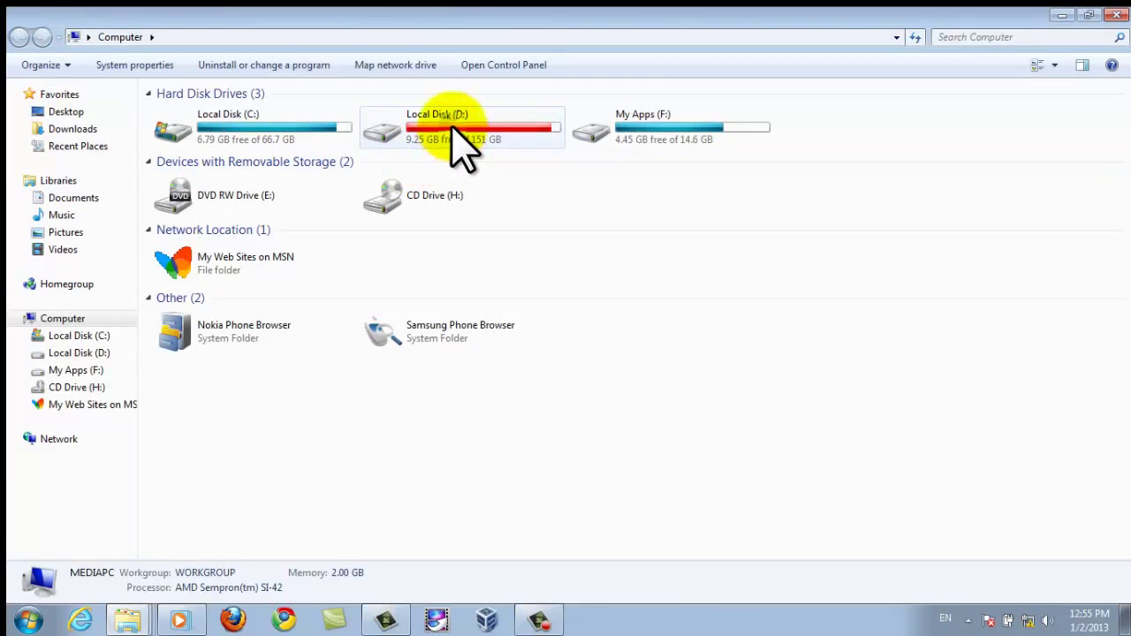
double_click(453, 128)
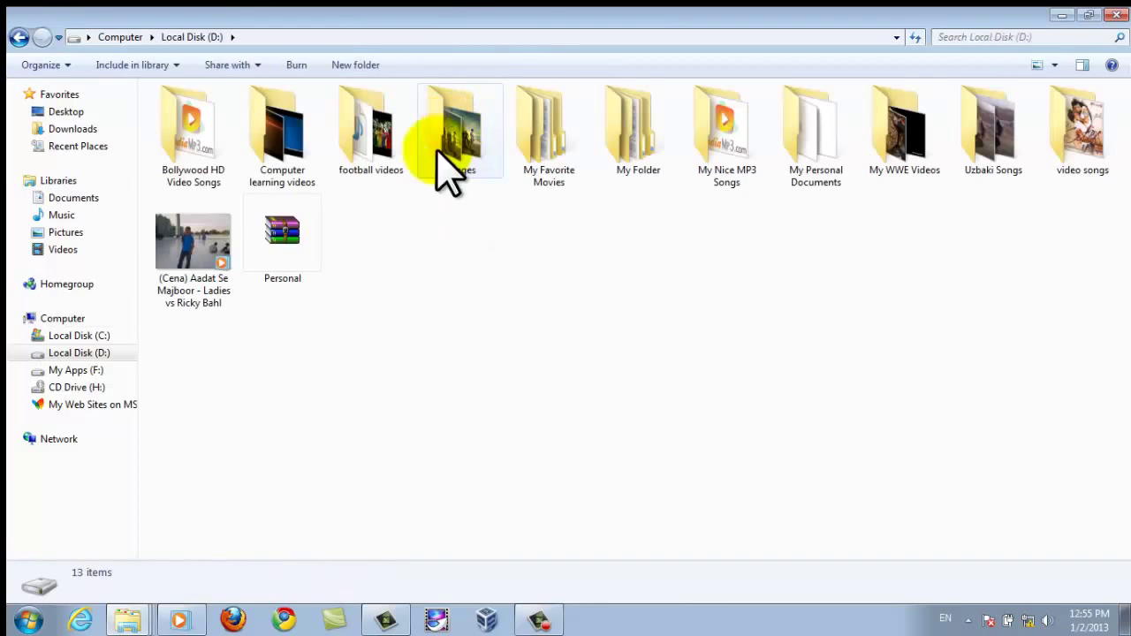
left_click(292, 249)
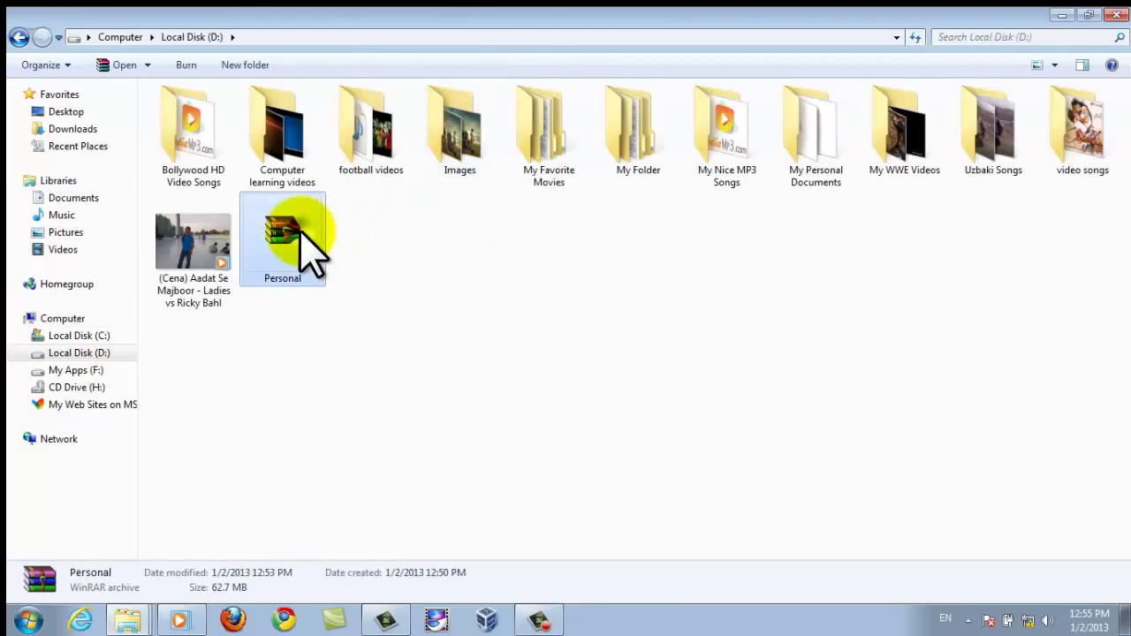
left_click(196, 239)
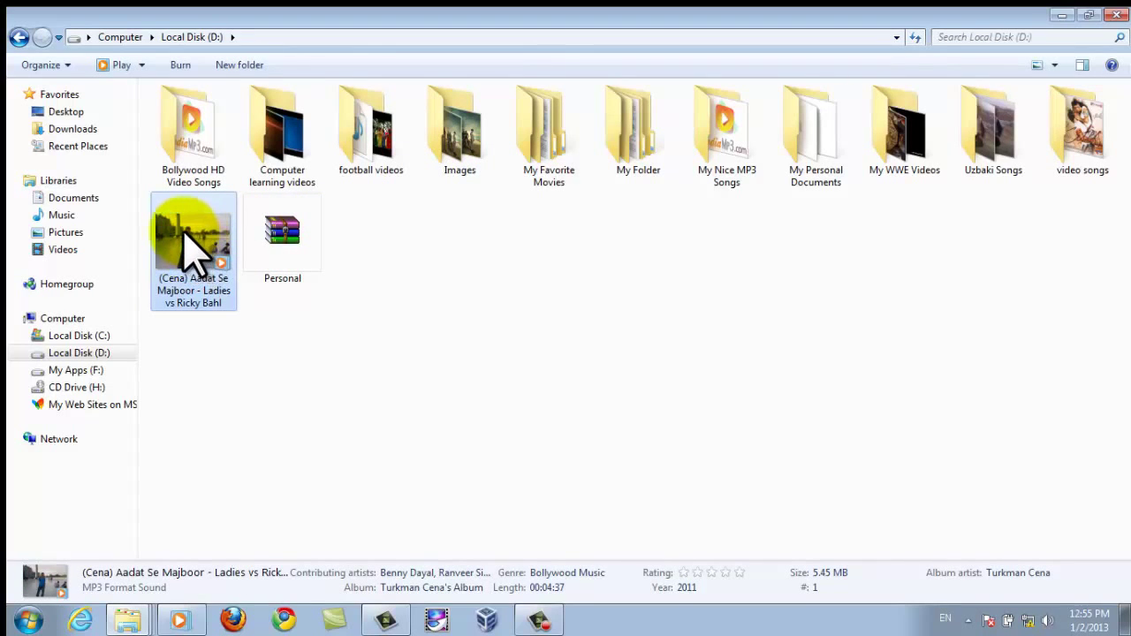
right_click(183, 233)
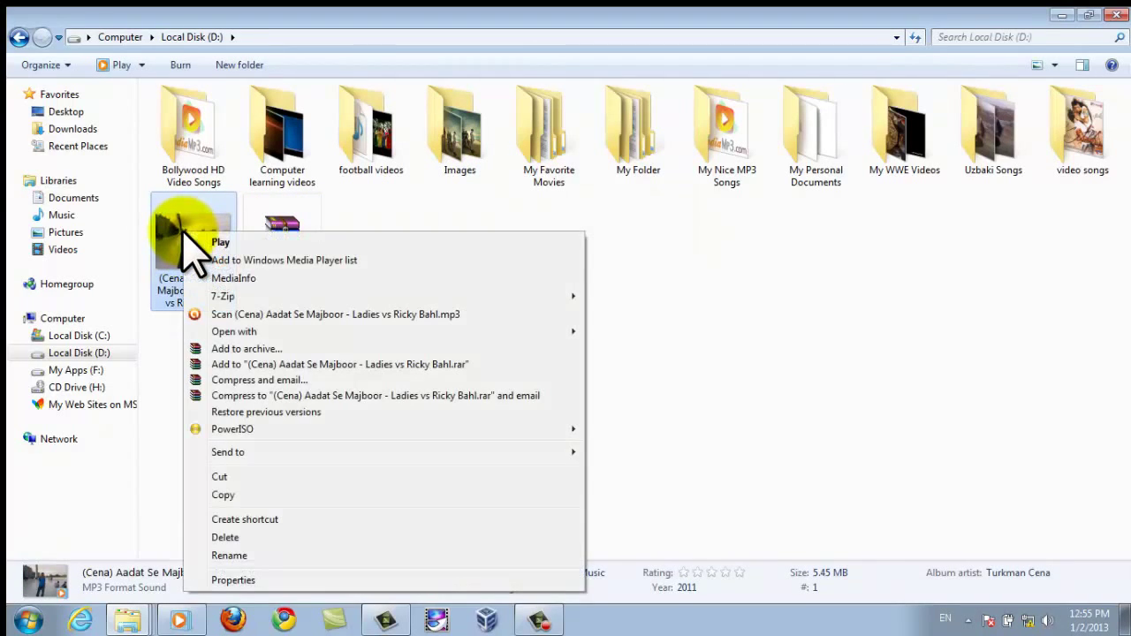
left_click(265, 349)
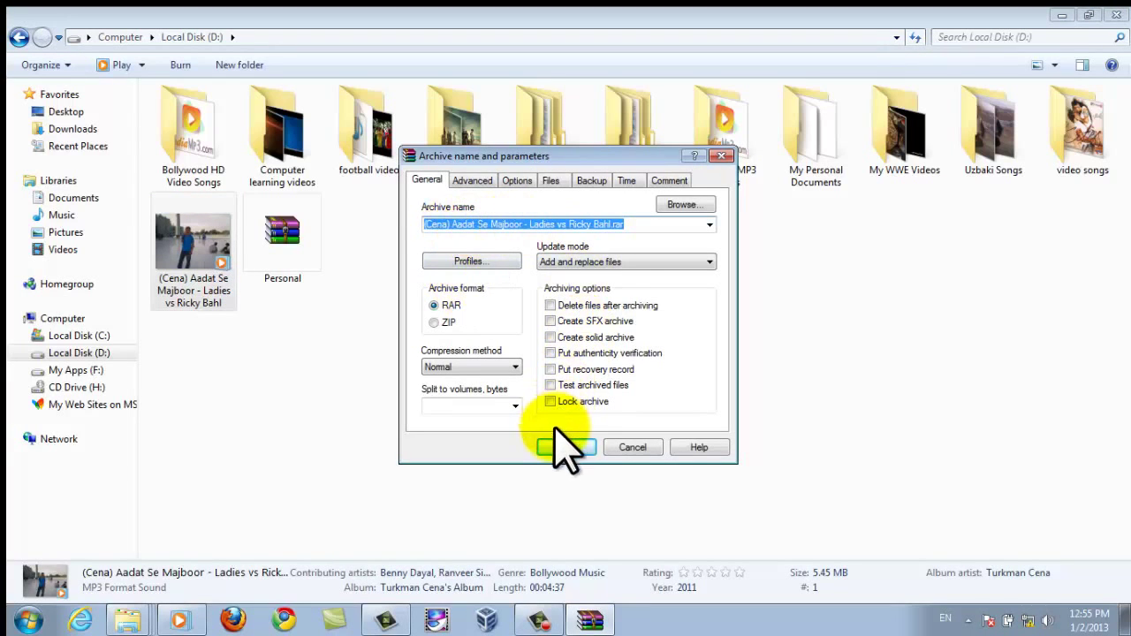
Set an archive password under Advanced and create the Aadat Se Majboor RAR.
left_click(468, 179)
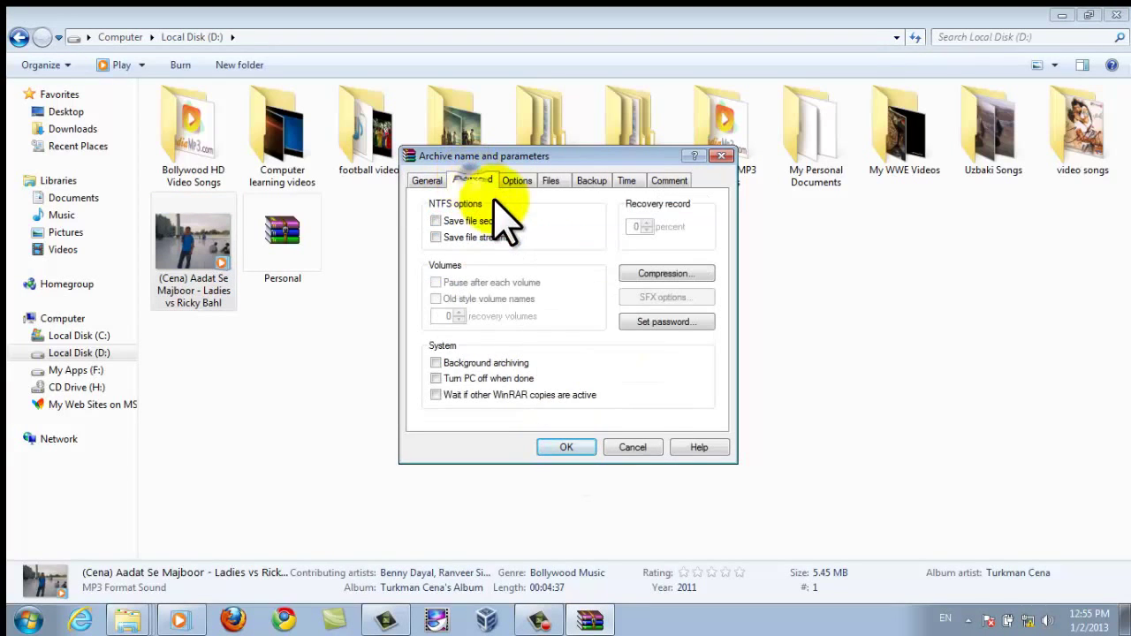
left_click(664, 323)
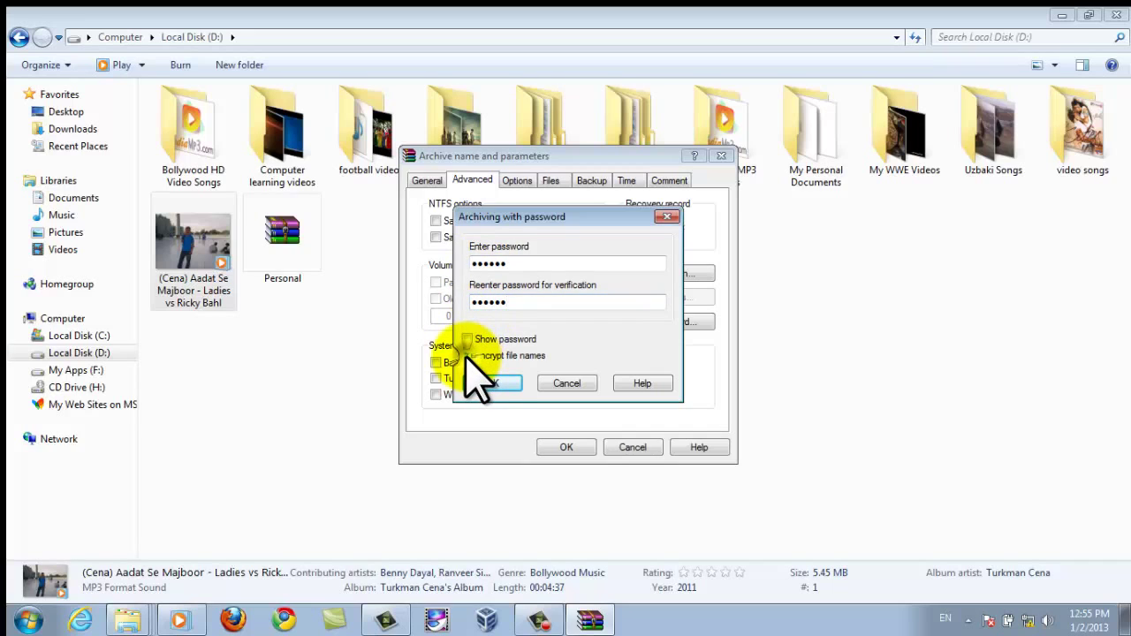
left_click(492, 383)
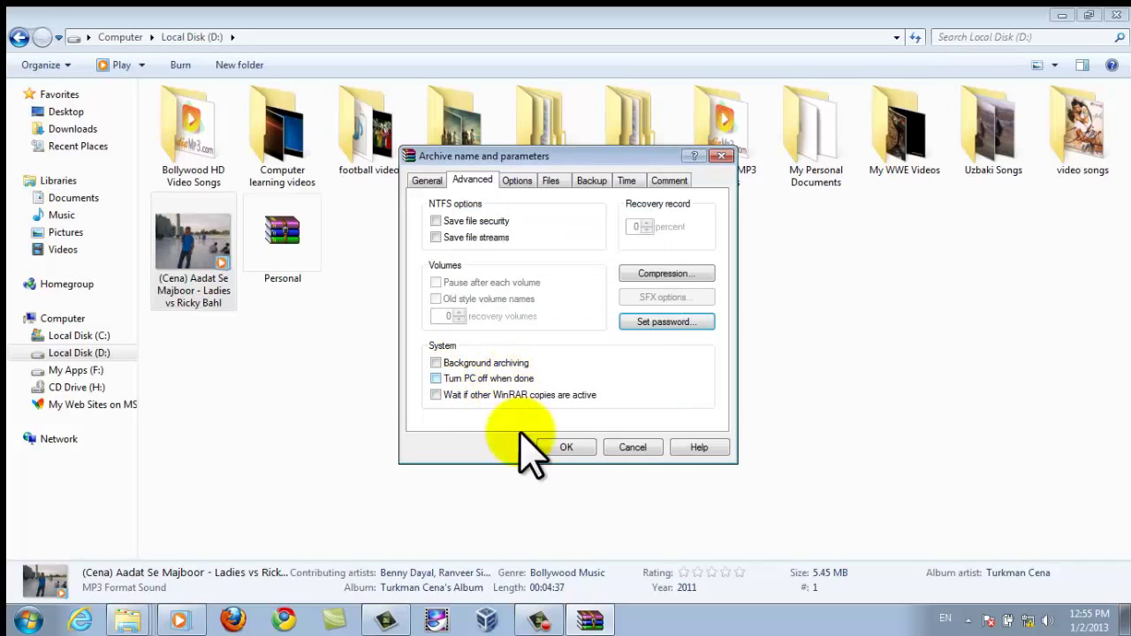
left_click(566, 447)
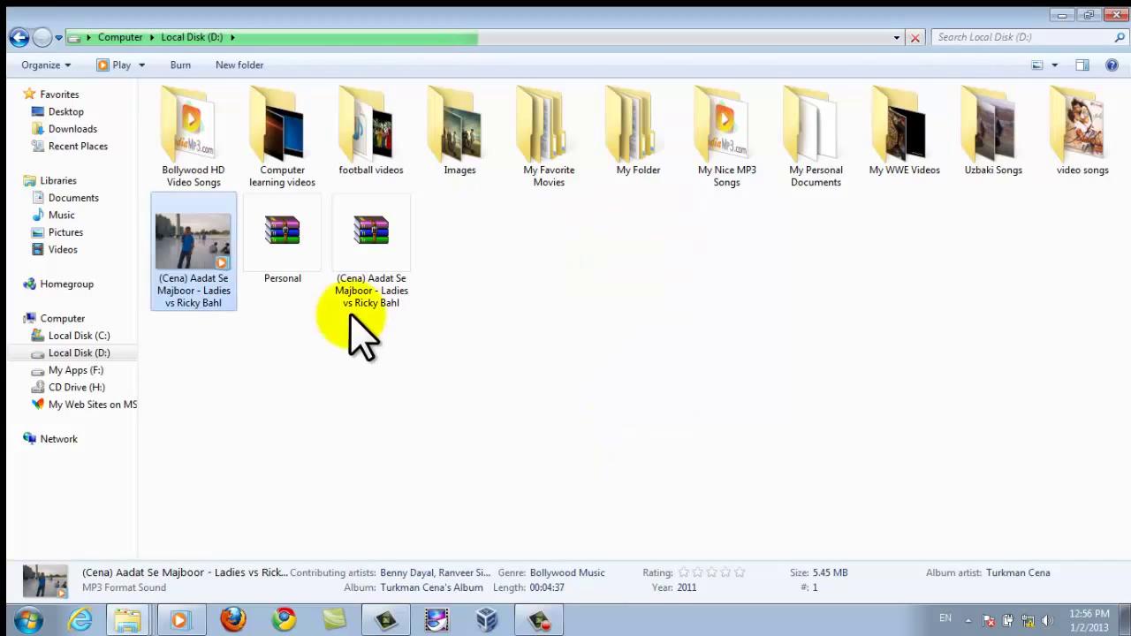
Delete the original Aadat Se Majboor MP3, keeping only its RAR archive beside Personal.
left_click(364, 240)
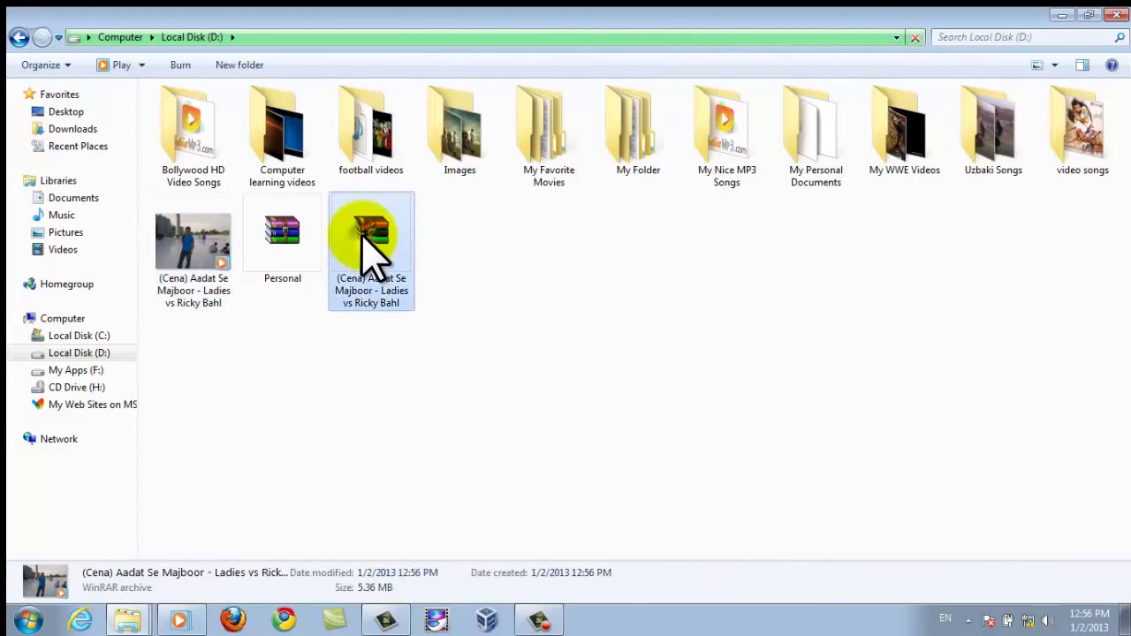
left_click(190, 248)
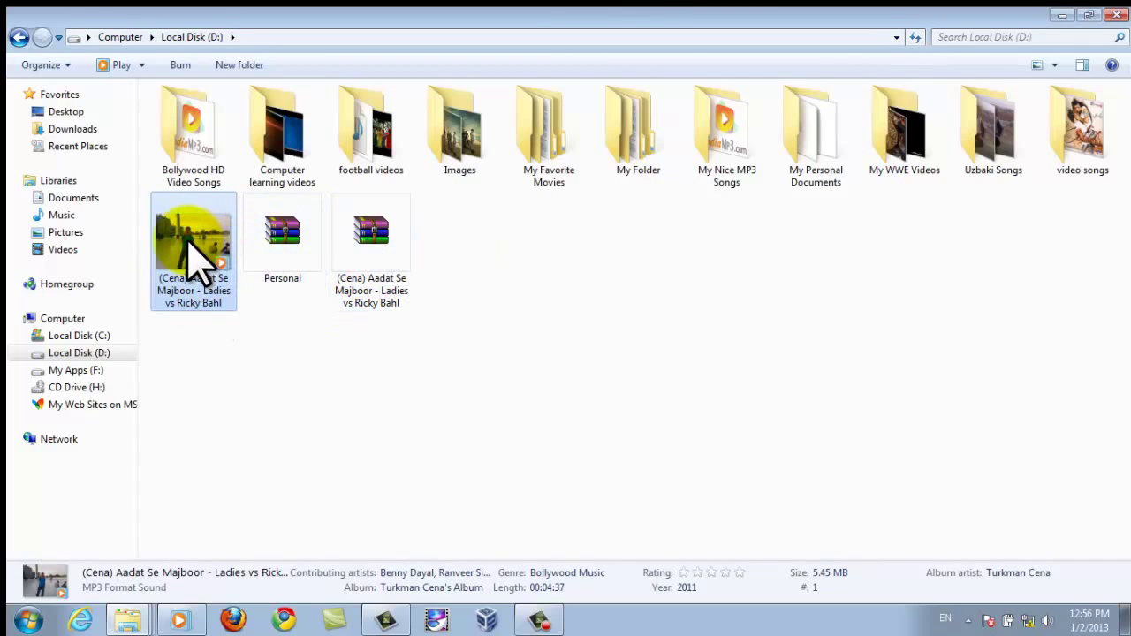
left_click(378, 244)
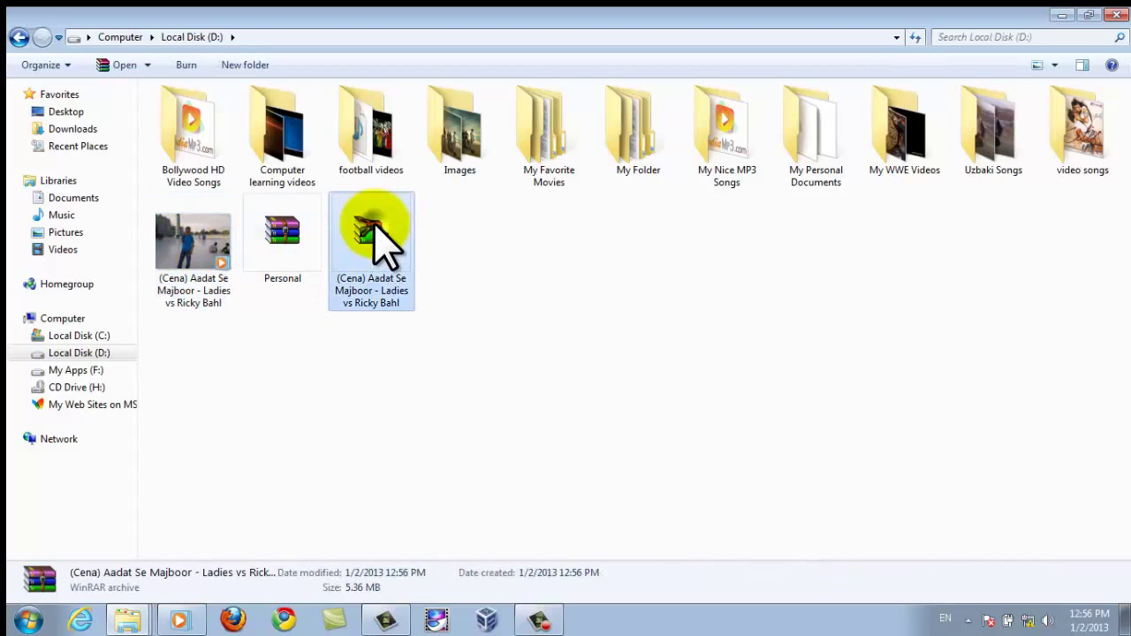
left_click(273, 234)
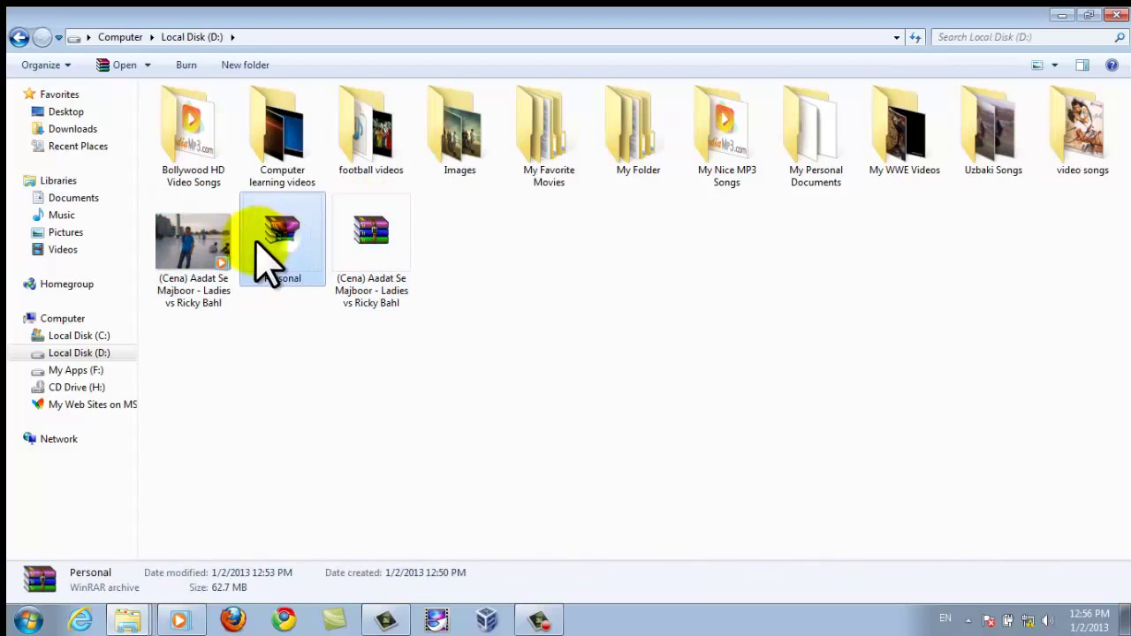
left_click(188, 240)
right_click(191, 238)
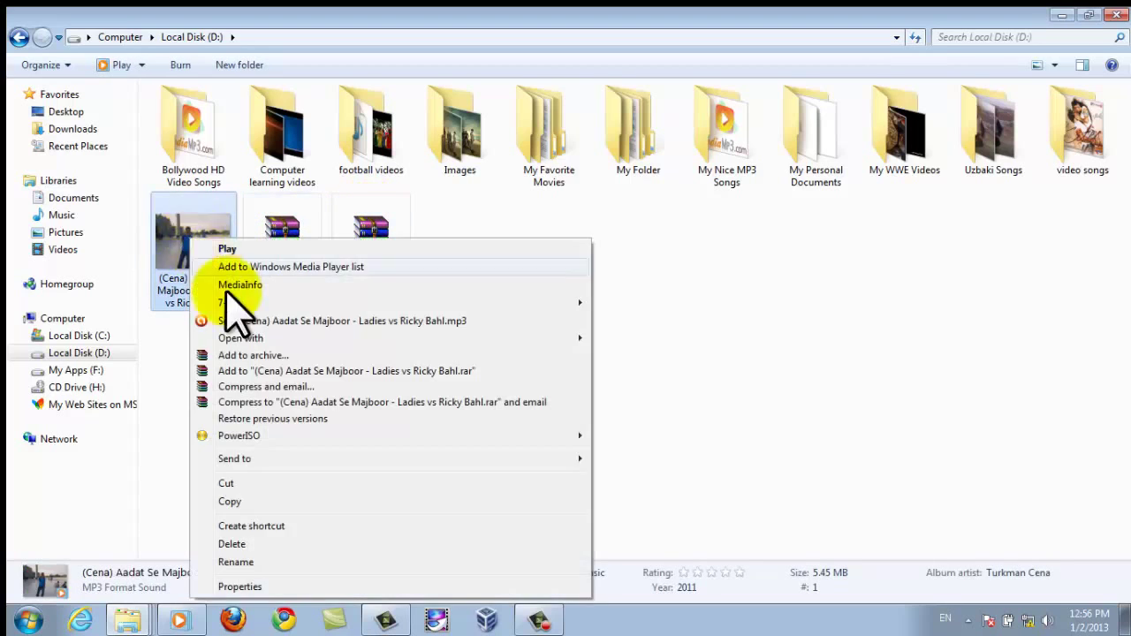
left_click(231, 544)
left_click(625, 368)
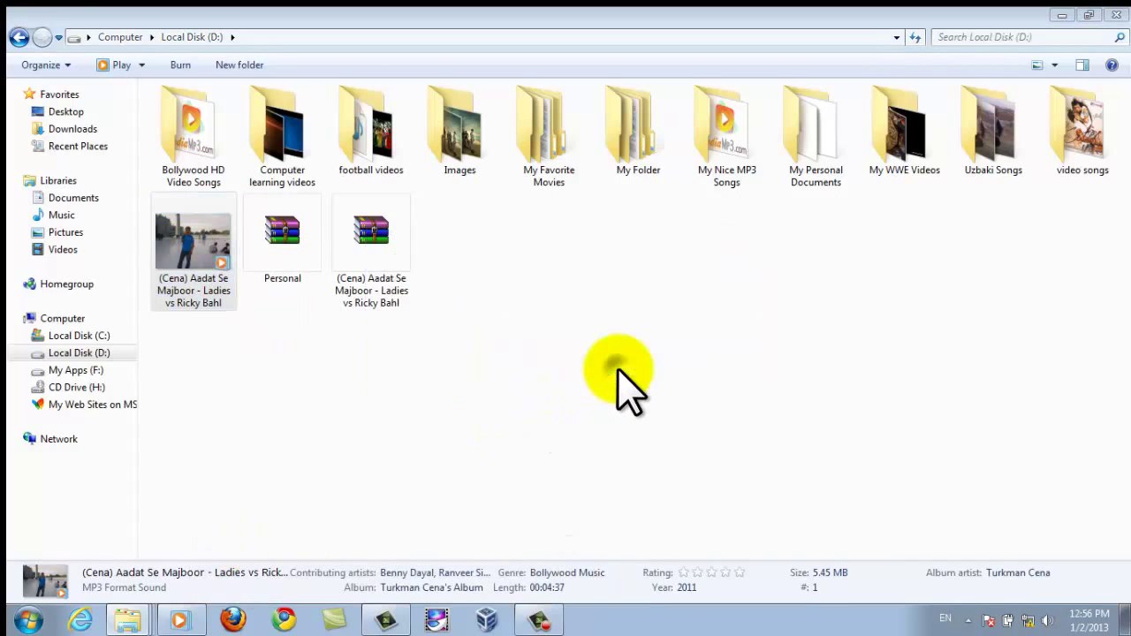
left_click(291, 253)
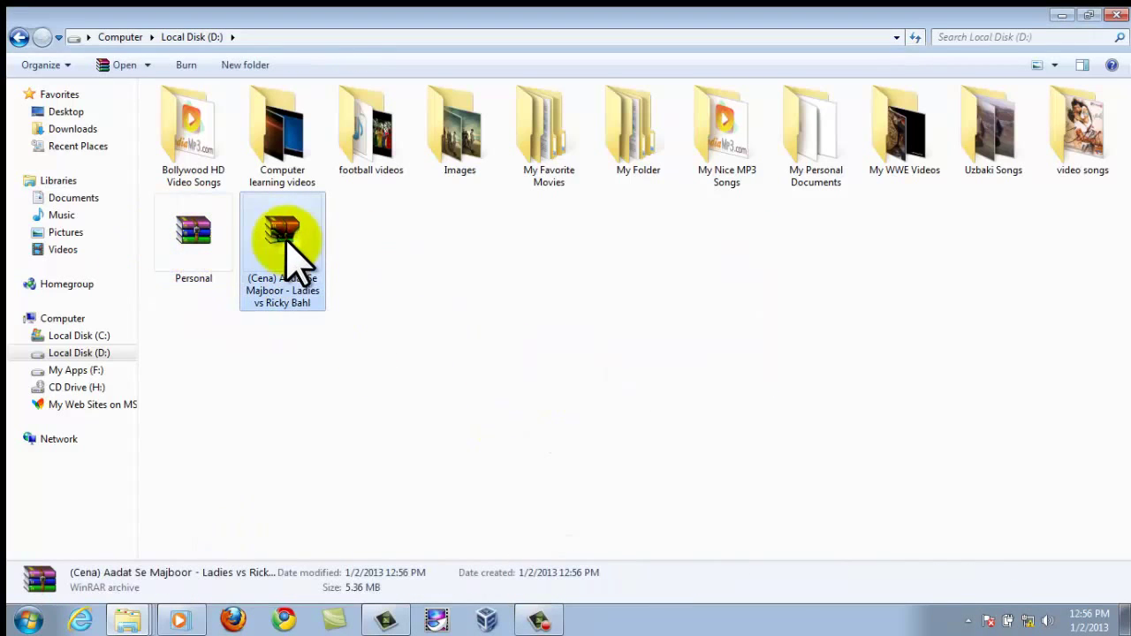
Unlock the Aadat Se Majboor RAR with its password and extract the MP3 into Local Disk (D:).
double_click(291, 253)
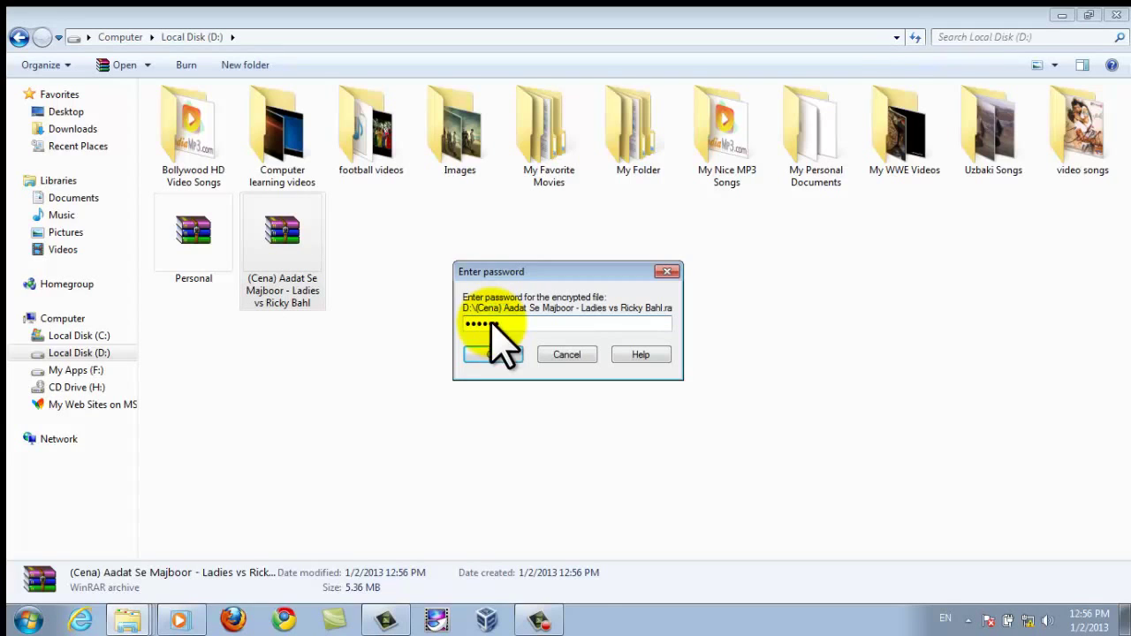
key("Return")
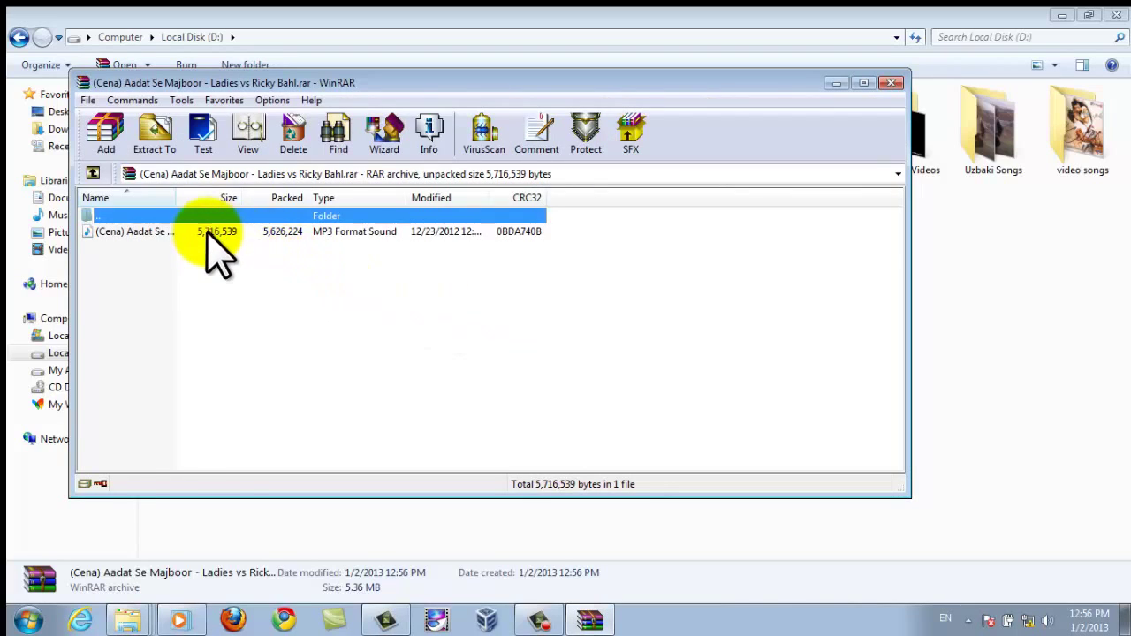
left_click(208, 231)
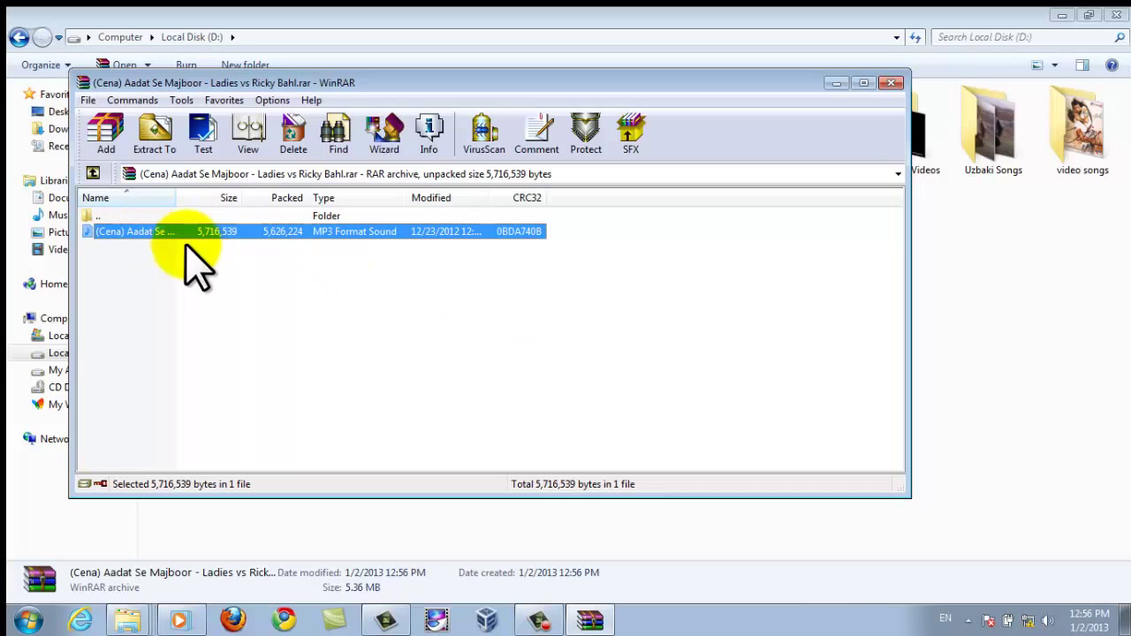
left_click(155, 137)
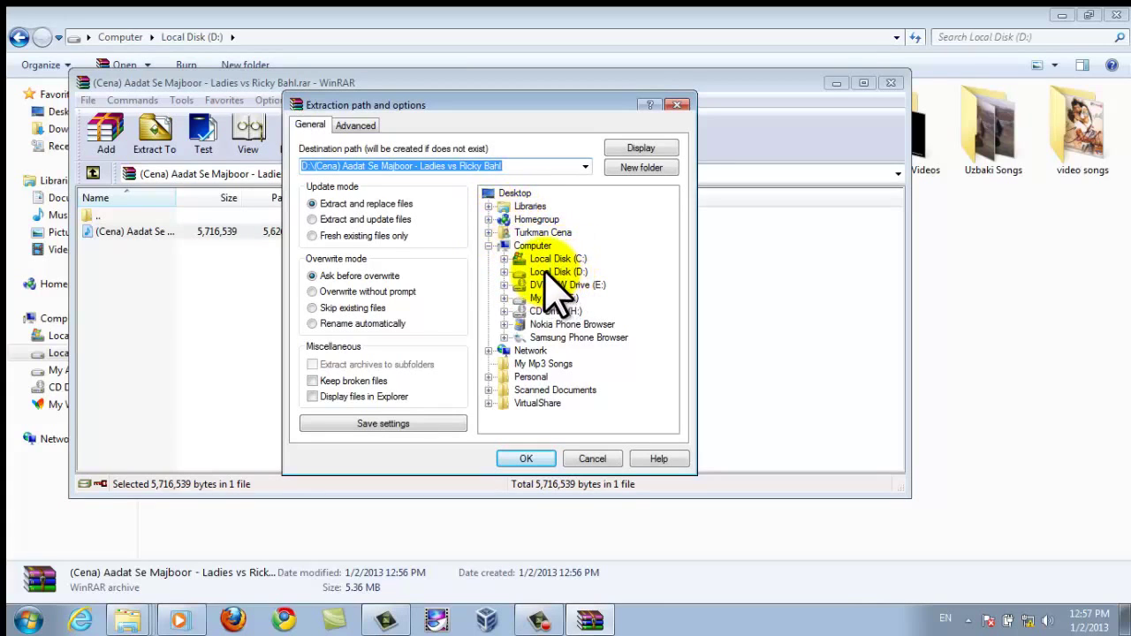
left_click(549, 272)
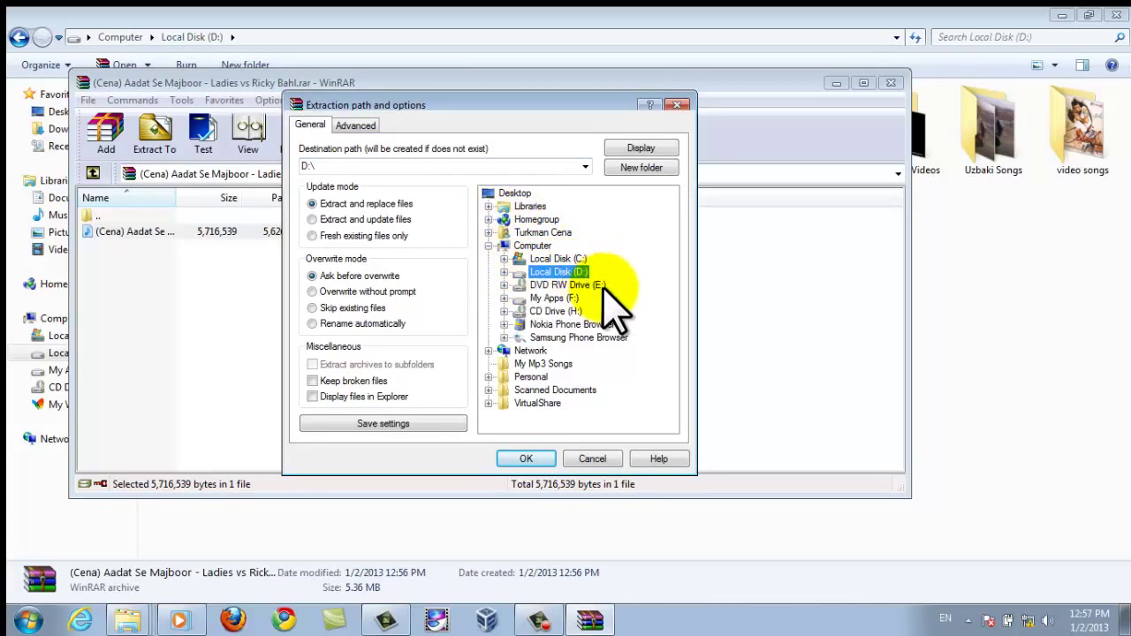
left_click(528, 458)
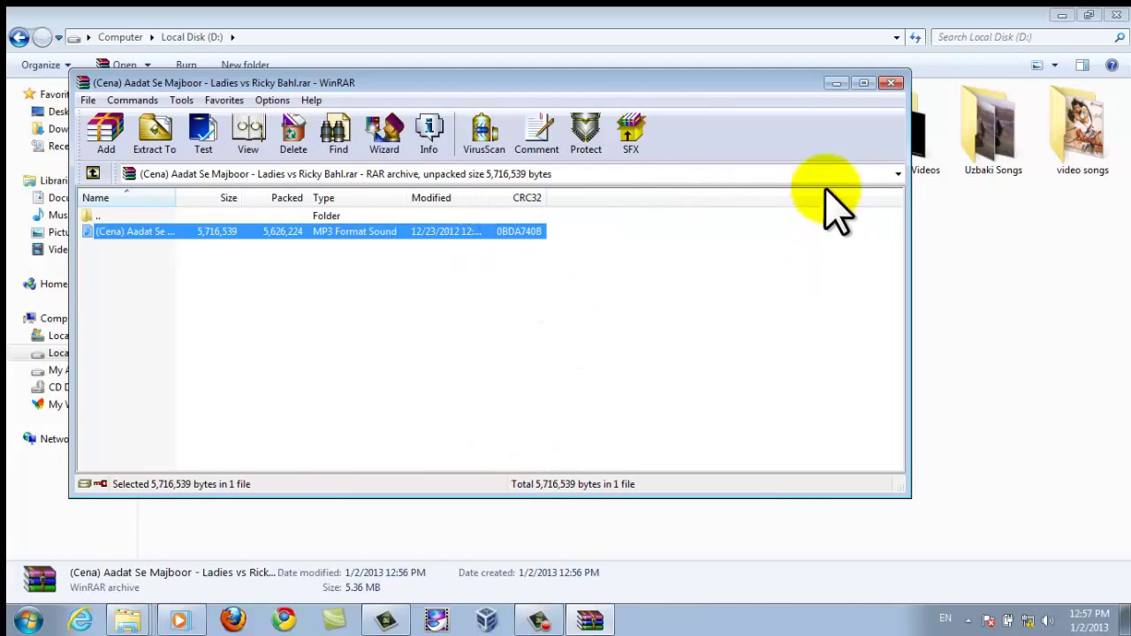
left_click(891, 83)
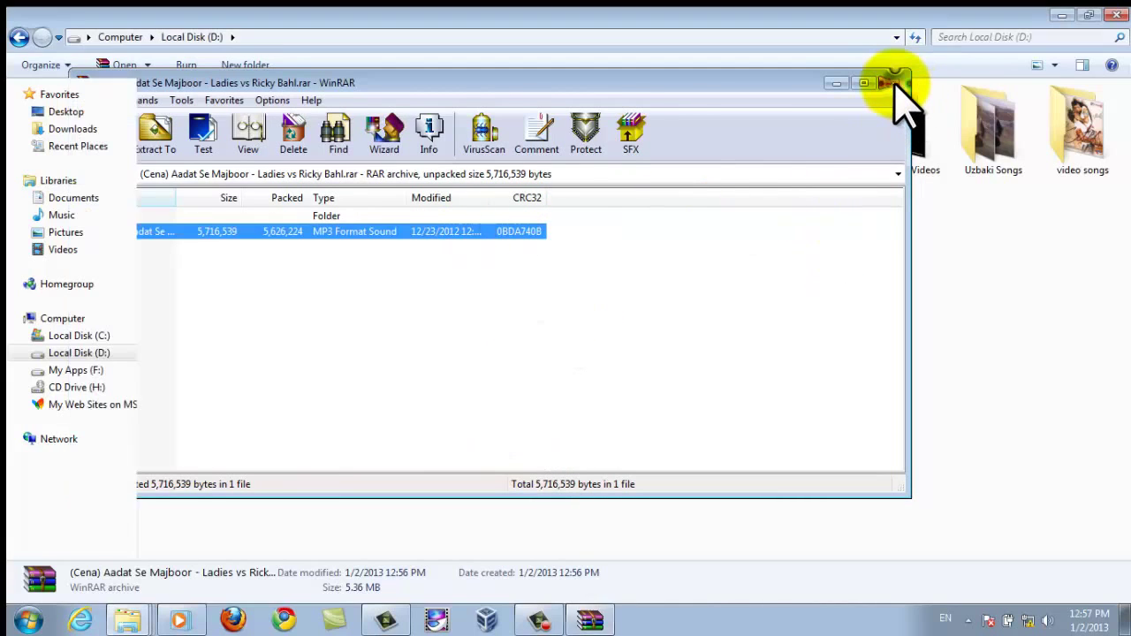
left_click(371, 261)
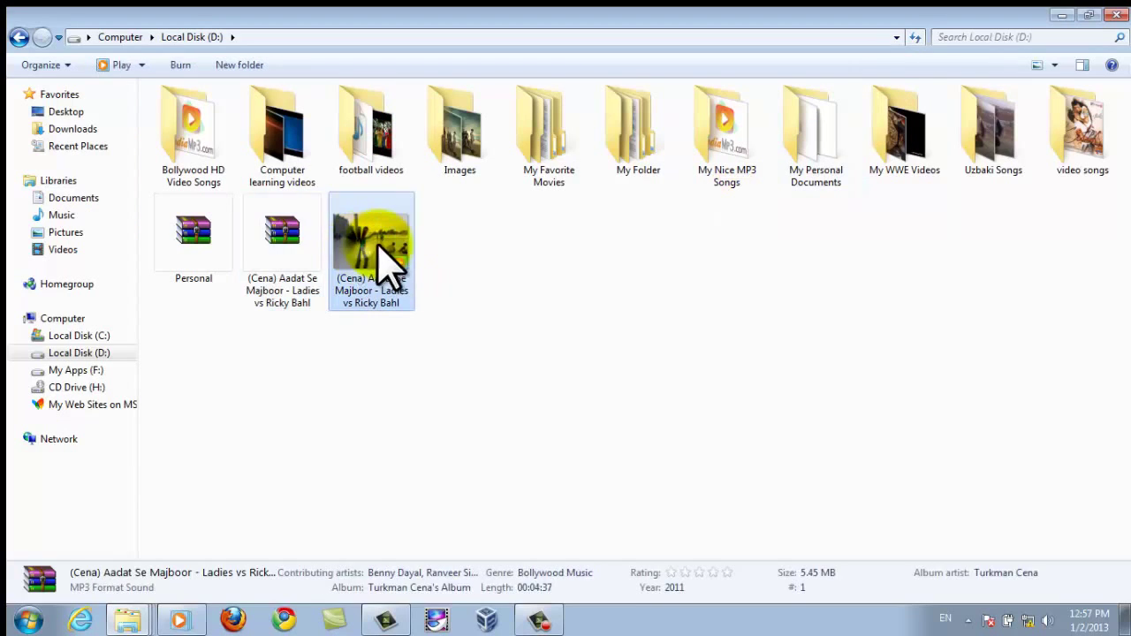
Delete the Personal and Aadat Se Majboor RAR archives from Local Disk (D:), keeping the restored MP3.
left_click(284, 269)
left_click_drag(296, 358, 189, 239)
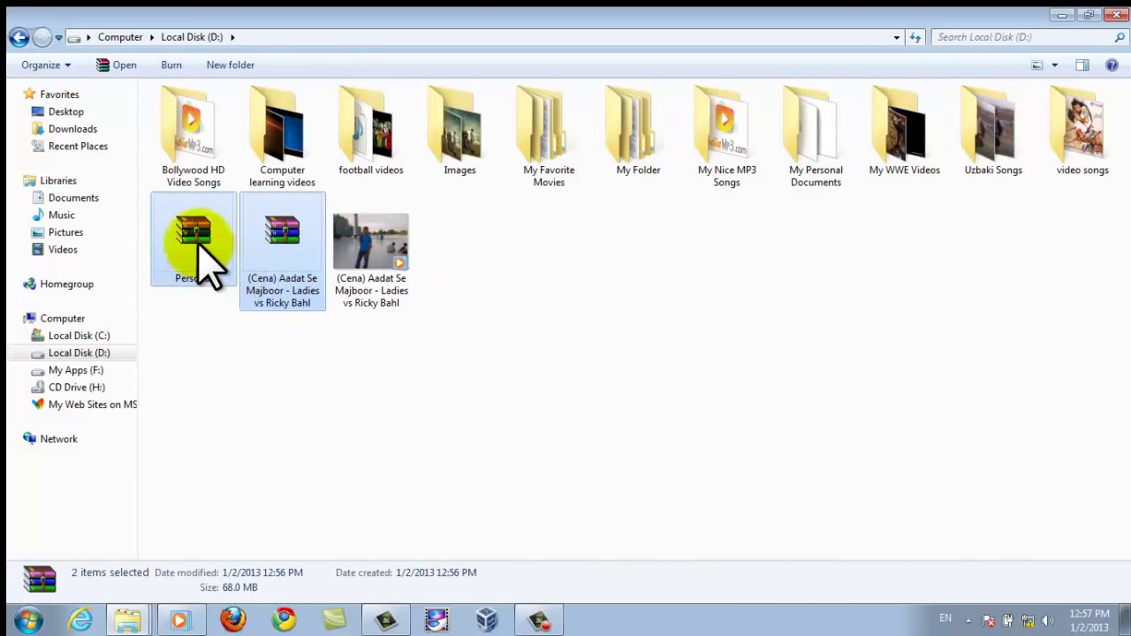
right_click(199, 230)
left_click(240, 550)
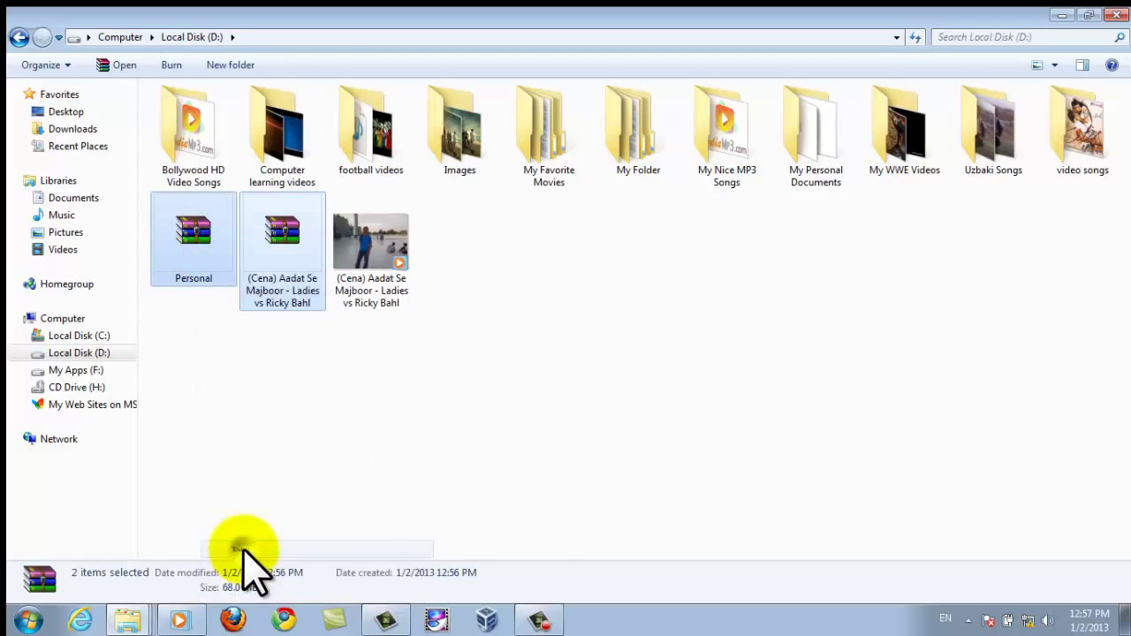
left_click(633, 329)
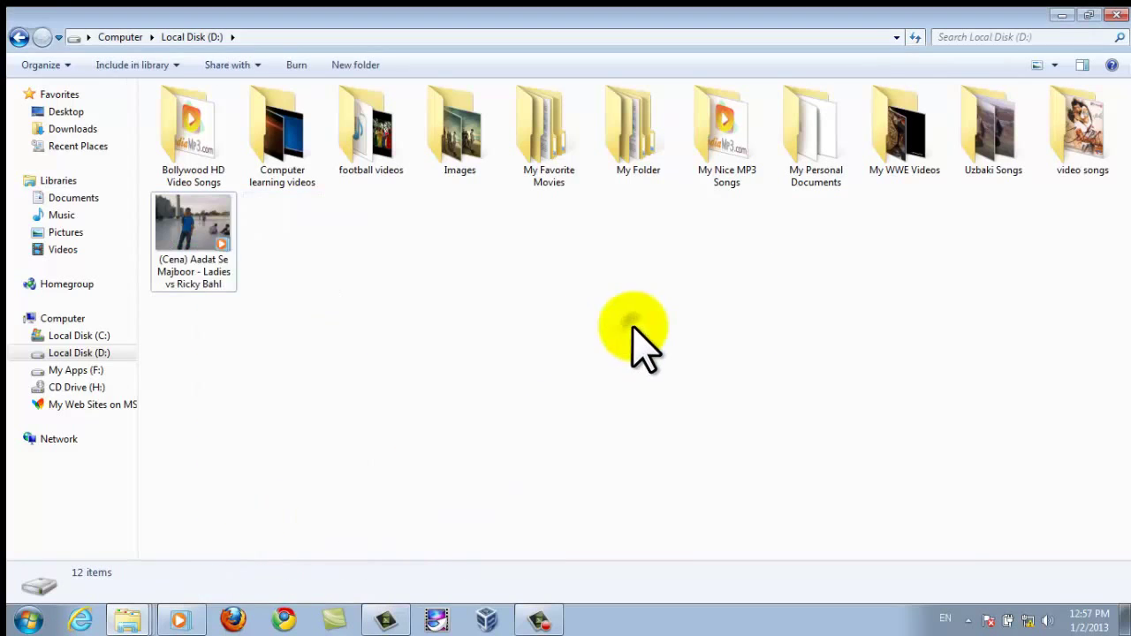
left_click(201, 243)
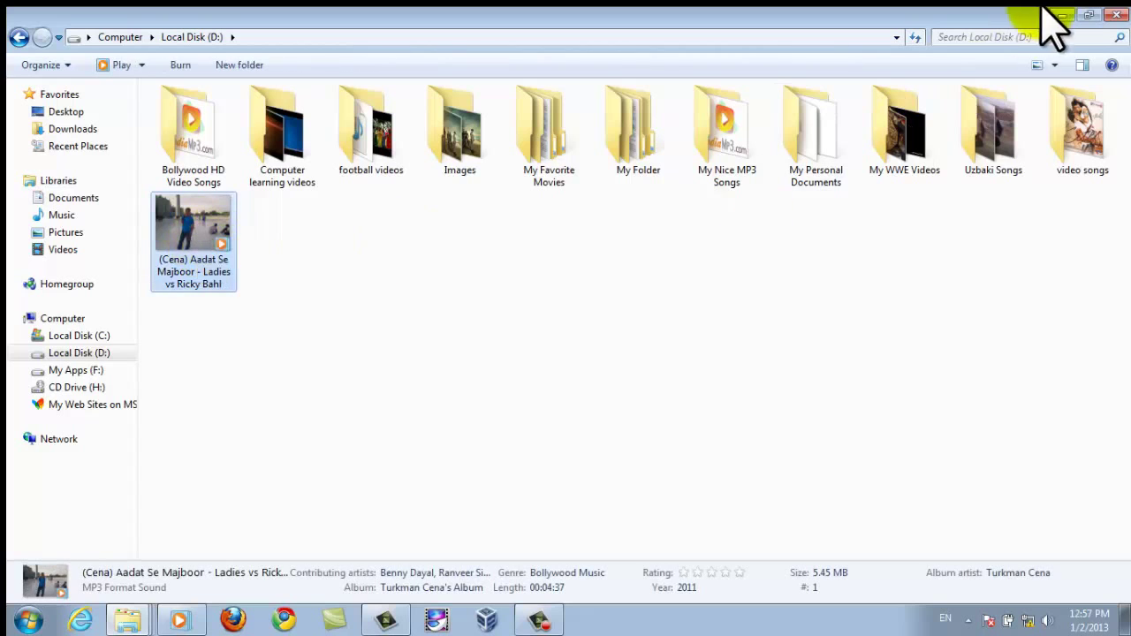
key("super+d")
Refresh the desktop four times, then stop the screen recording.
right_click(678, 152)
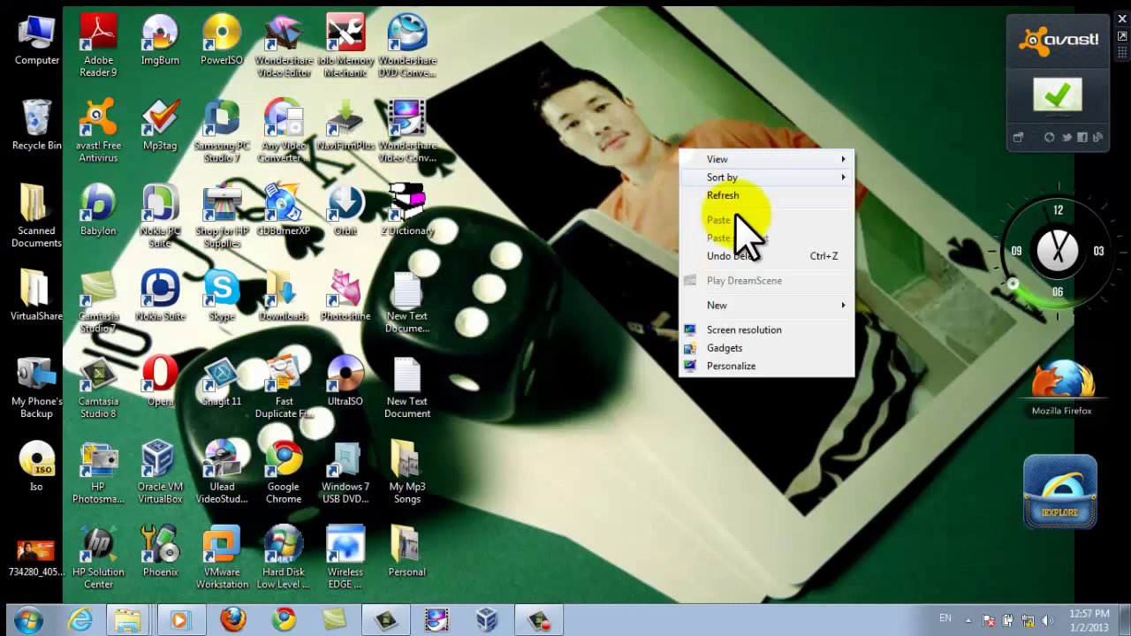
left_click(732, 200)
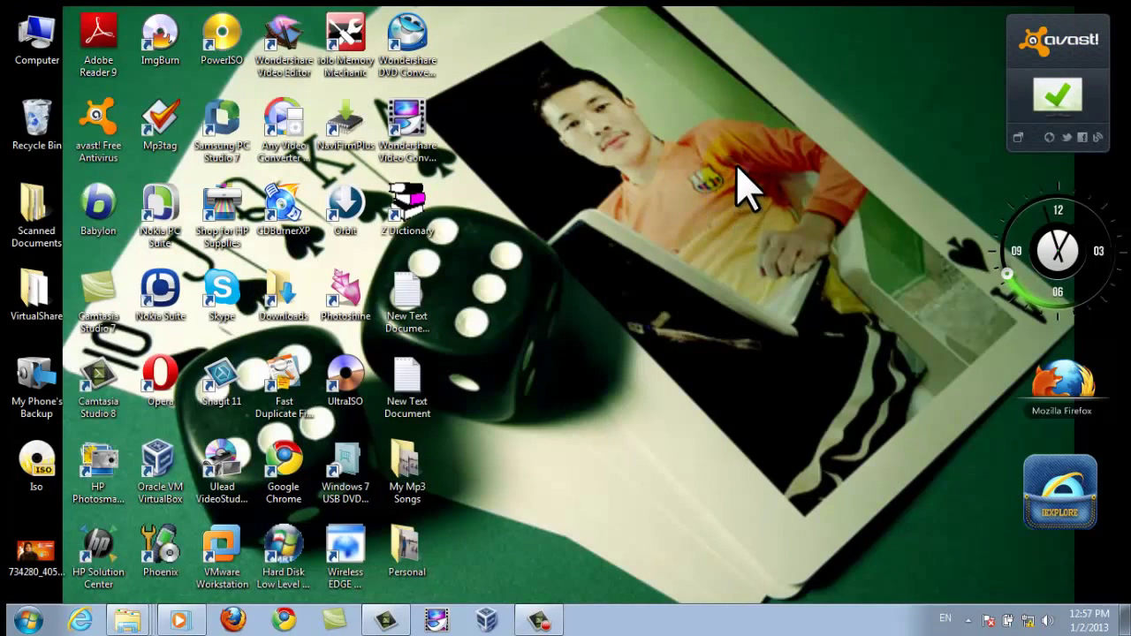
right_click(746, 168)
left_click(803, 214)
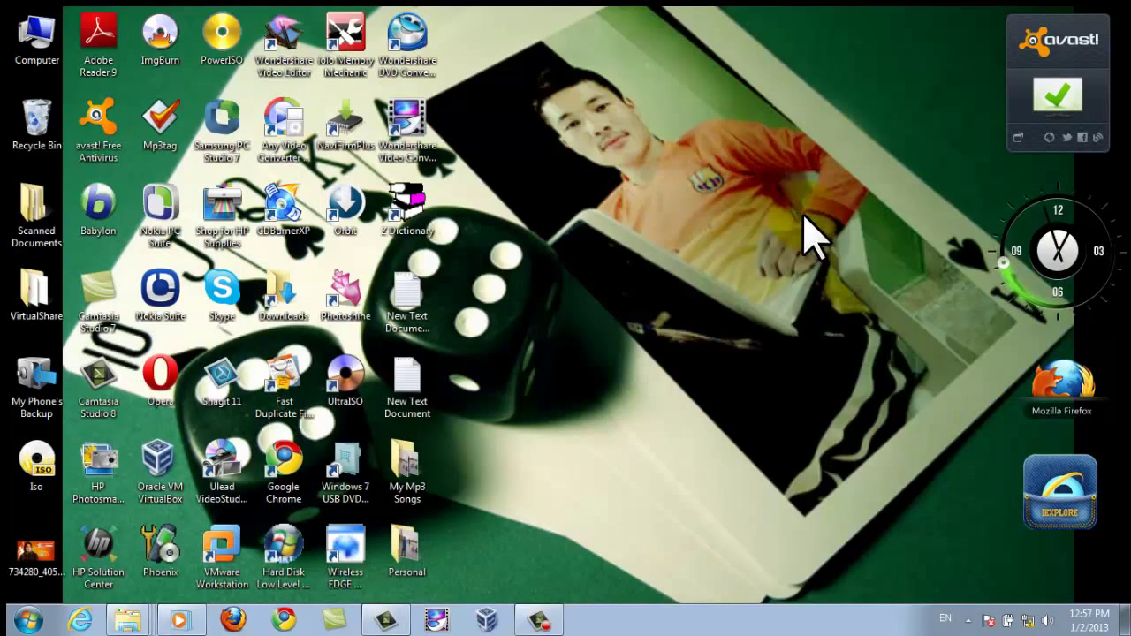
right_click(848, 171)
left_click(891, 216)
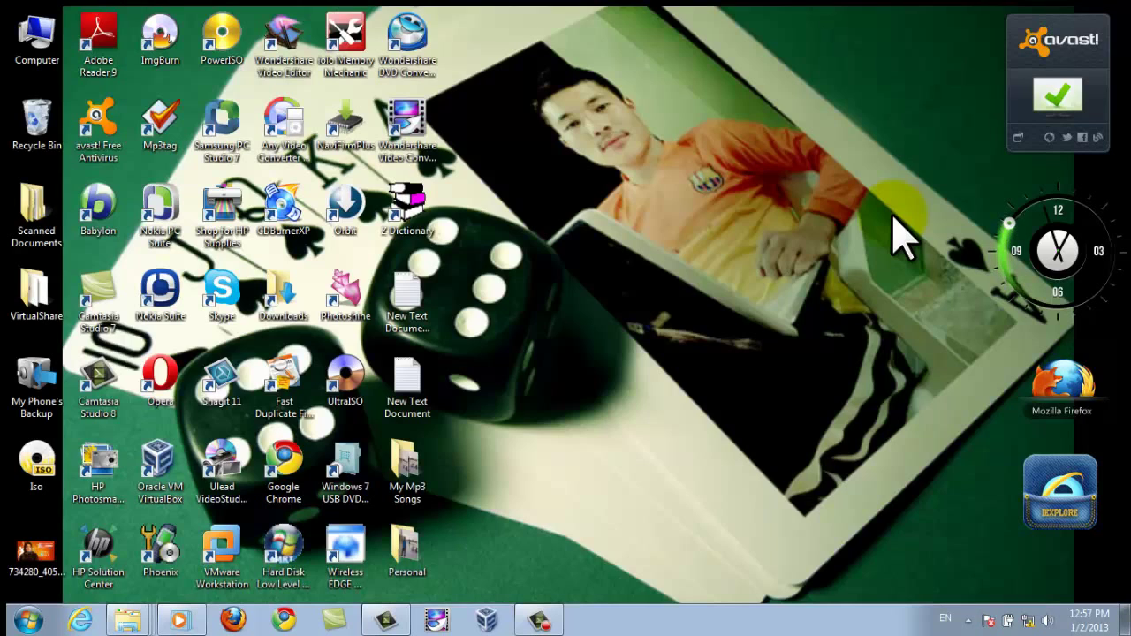
right_click(883, 216)
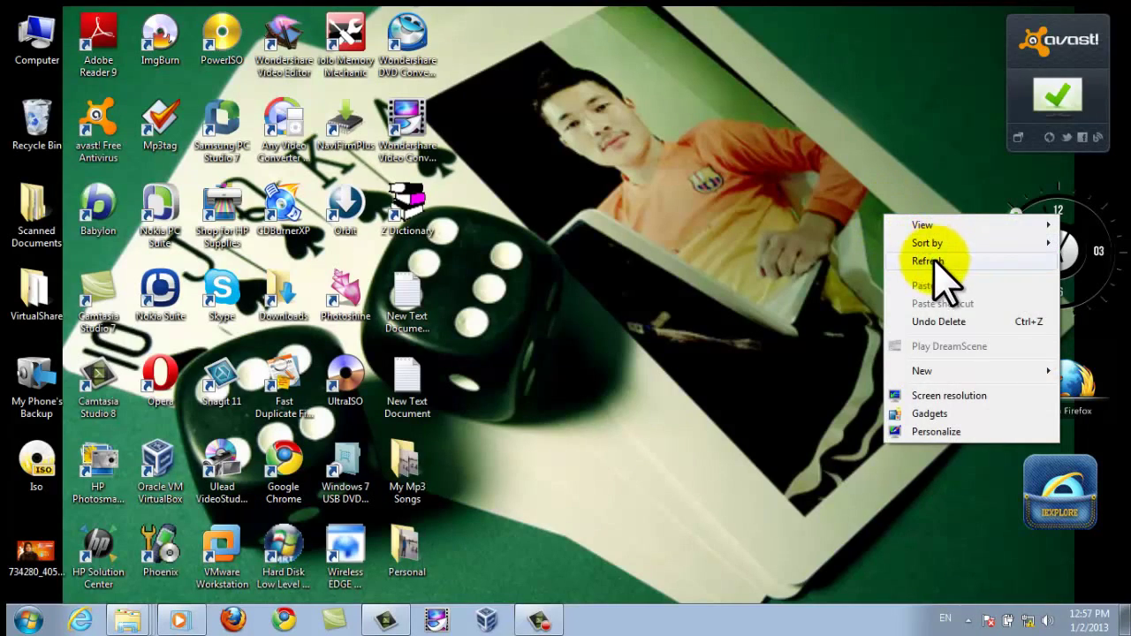
left_click(923, 261)
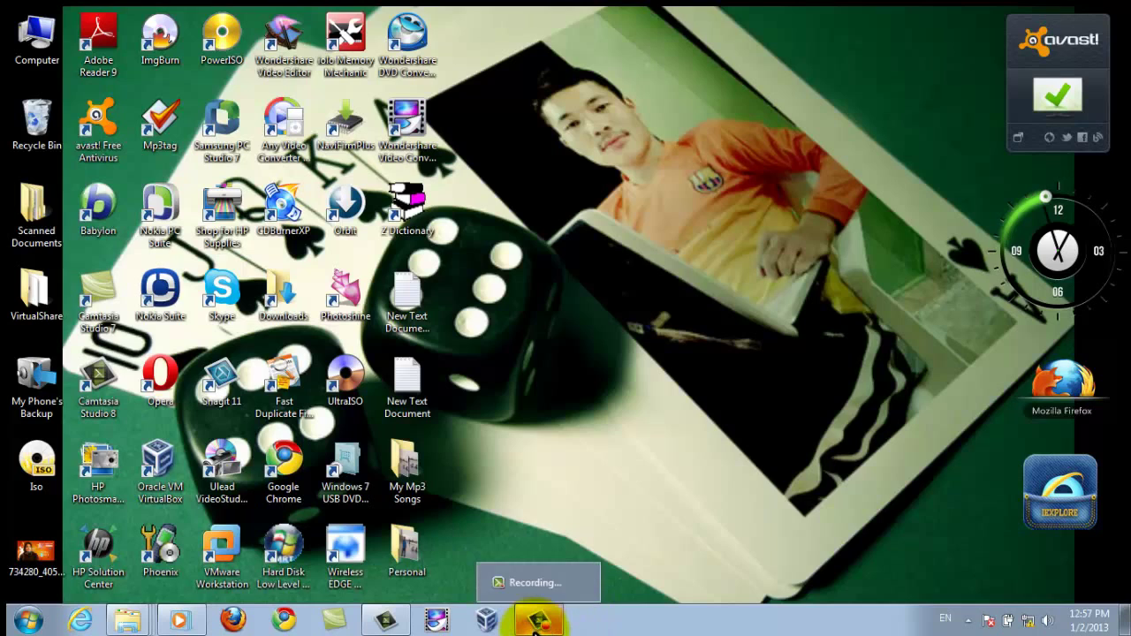
left_click(535, 622)
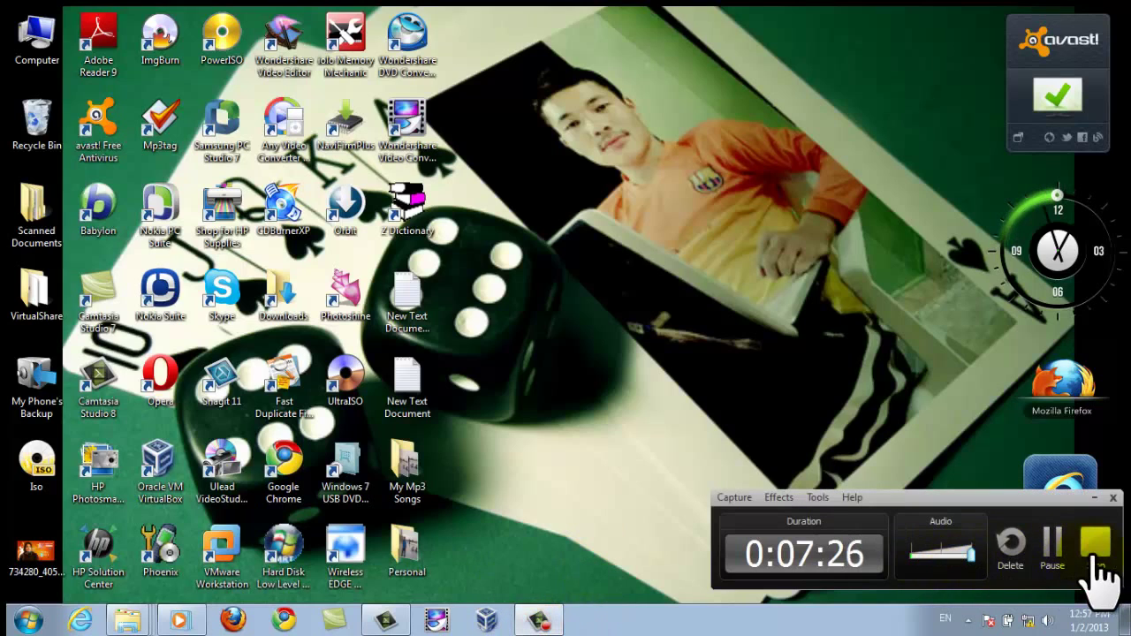
left_click(1094, 539)
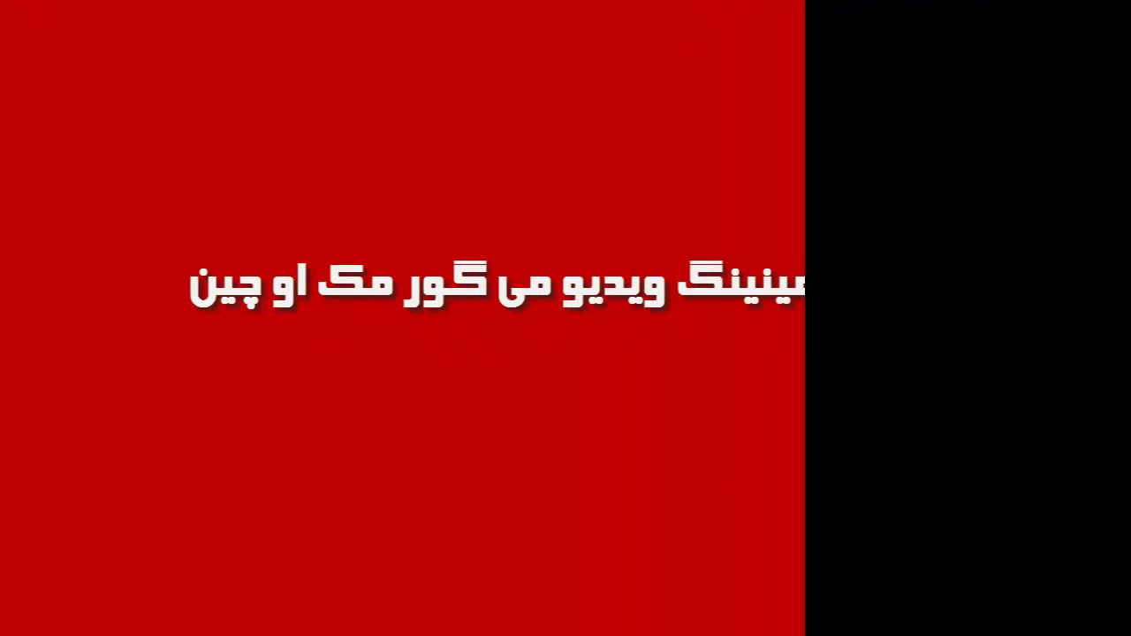